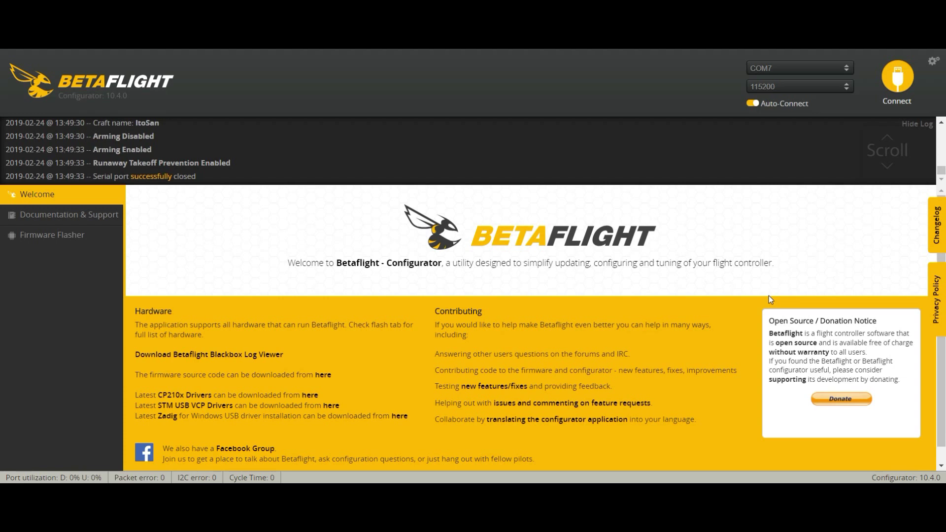
Connect to the flight controller on COM7 and check its GPS status page
left_click(897, 77)
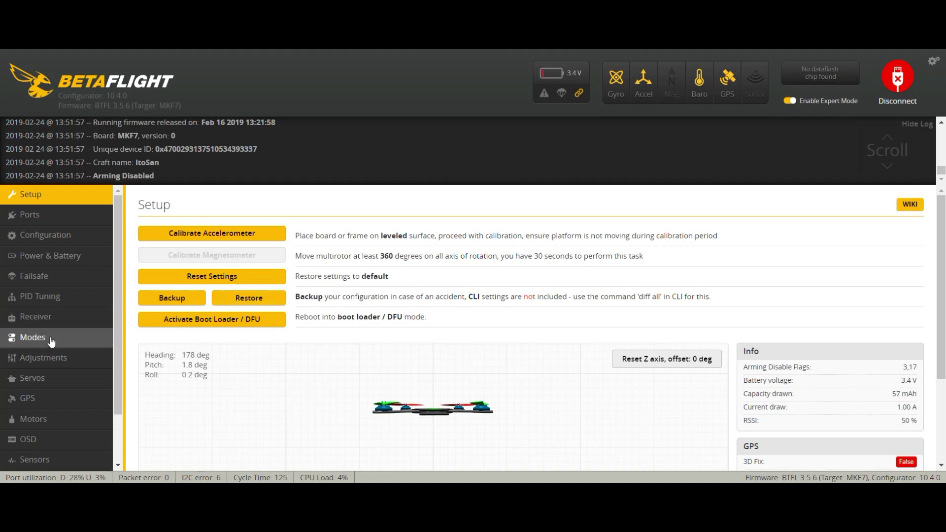
left_click(72, 398)
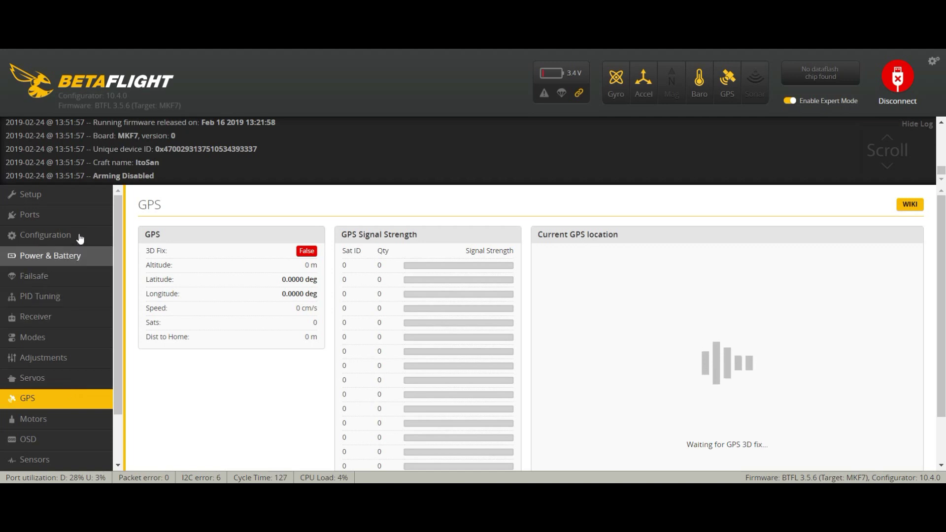
left_click(64, 196)
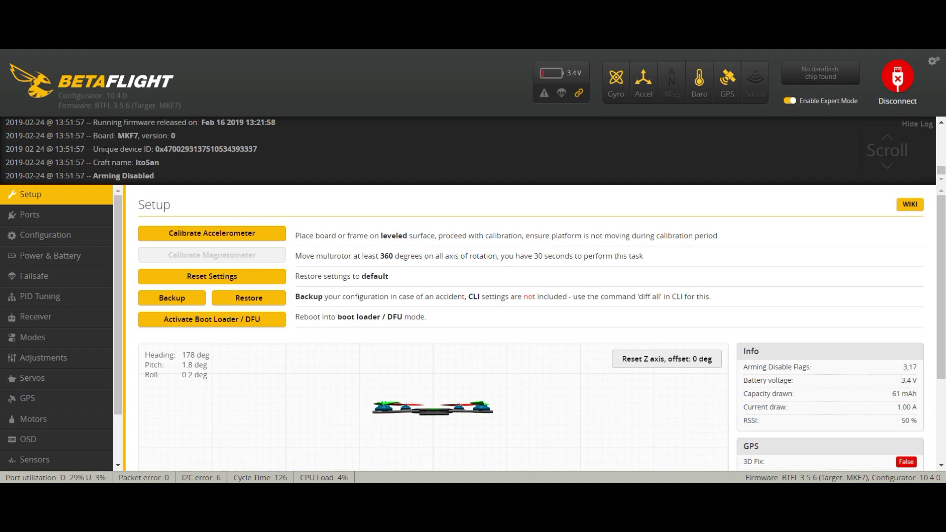
Review the sensor input type and baud rate options assigned to UART4 in the port settings
left_click(86, 212)
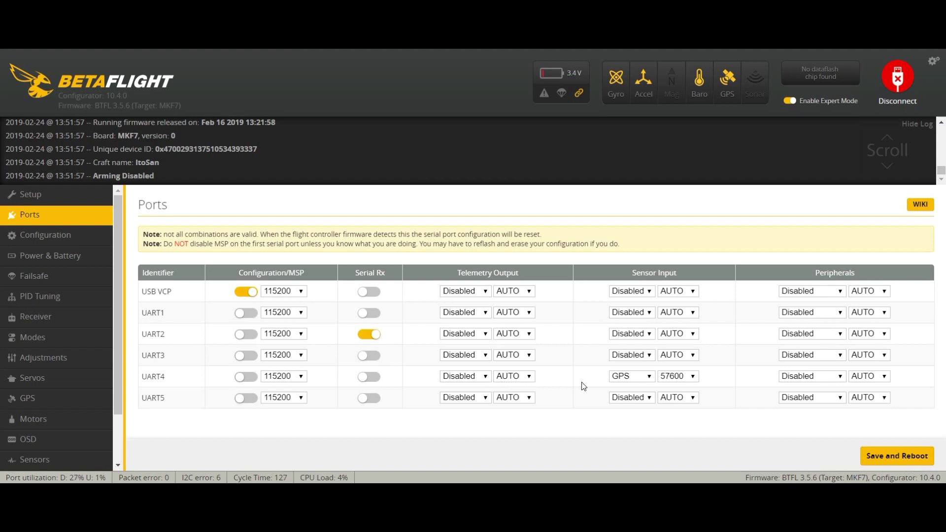
left_click(634, 377)
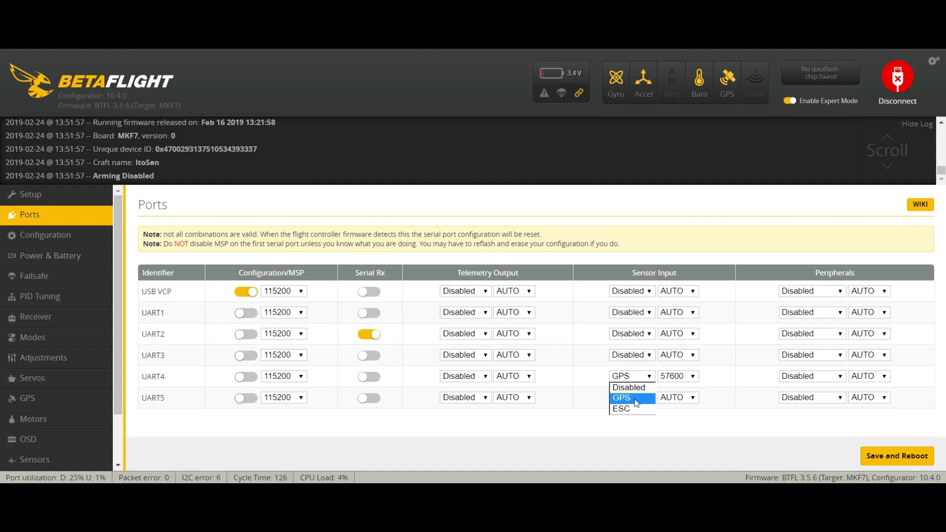
left_click(643, 377)
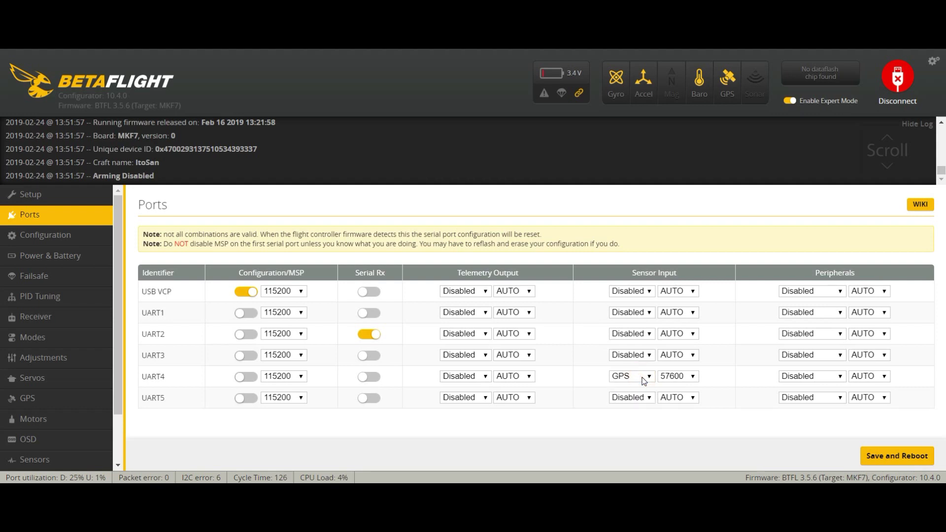
left_click(695, 377)
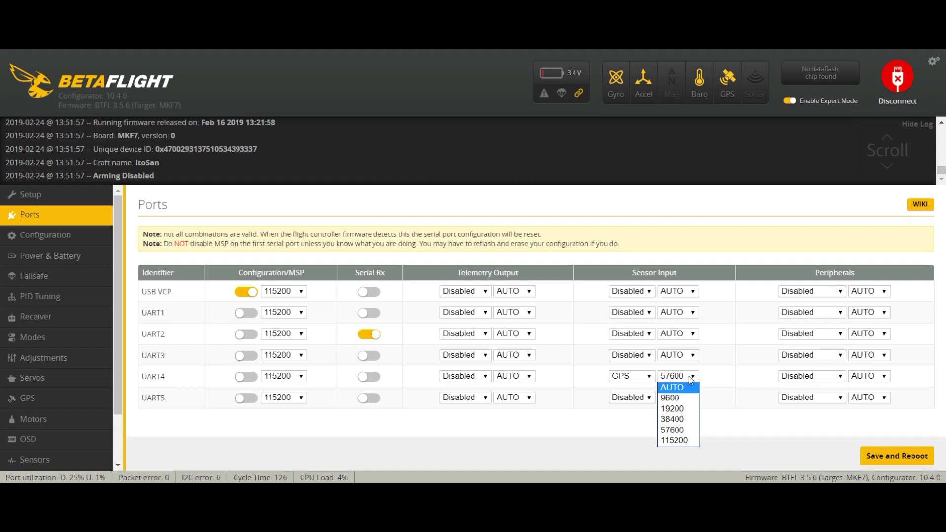
left_click(690, 376)
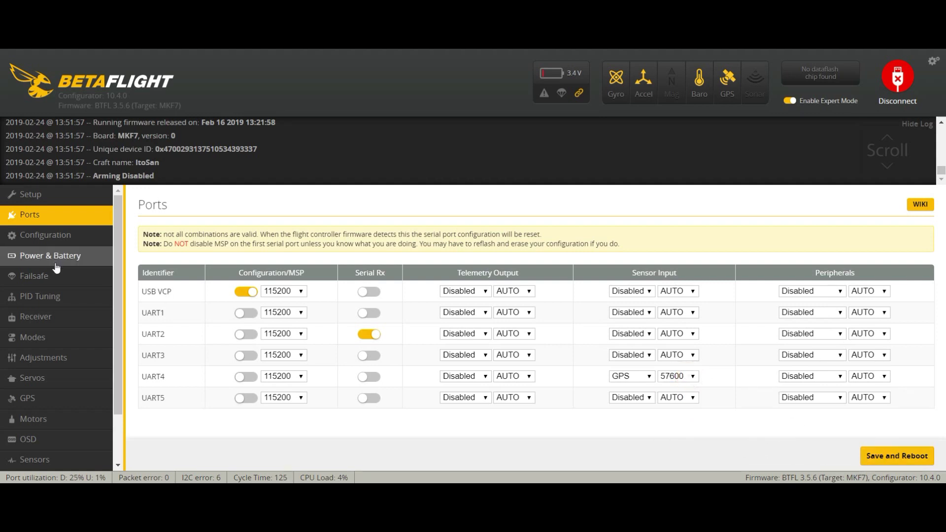
Review the GPS feature settings in the board configuration, including the available protocol options
left_click(46, 237)
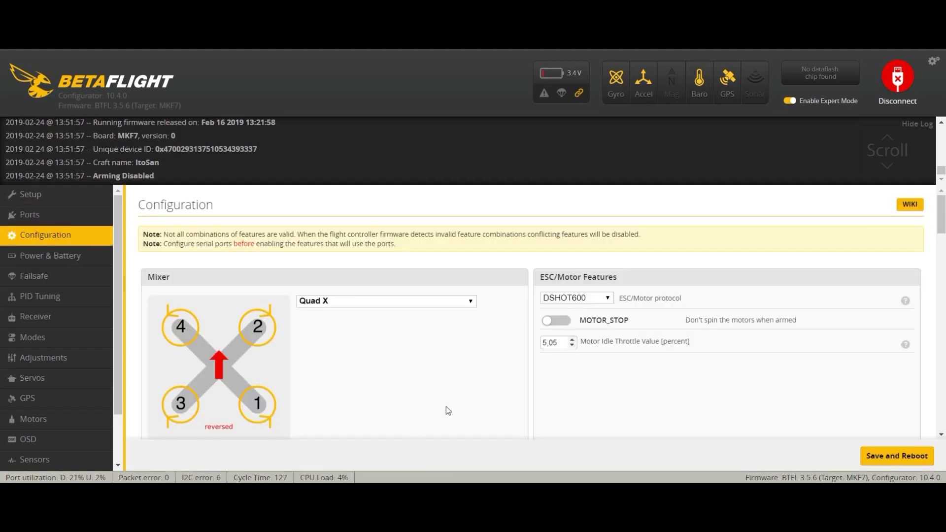
left_click(32, 194)
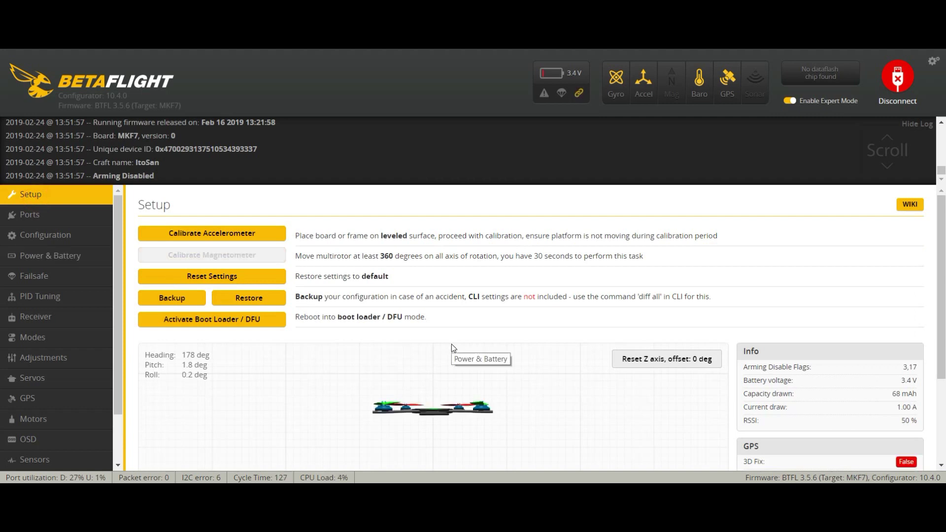
left_click(56, 228)
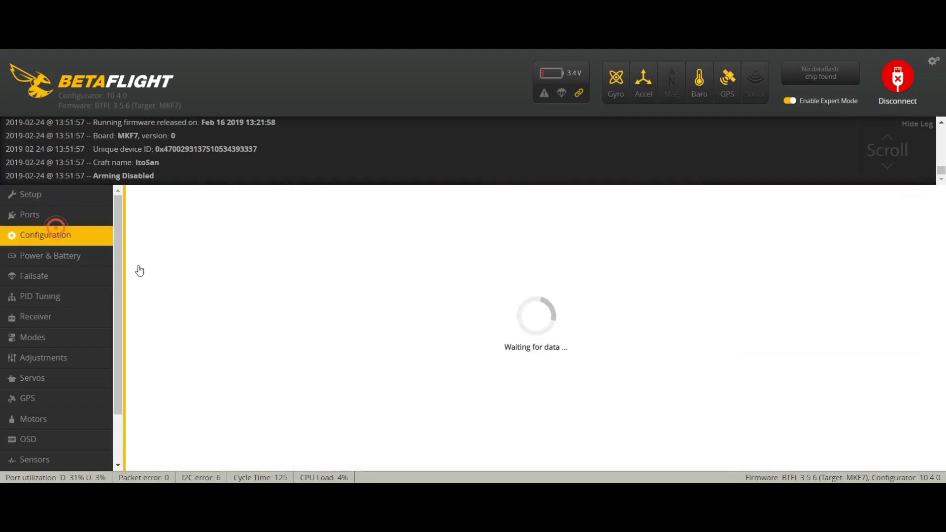
scroll(429, 360, "down", 2)
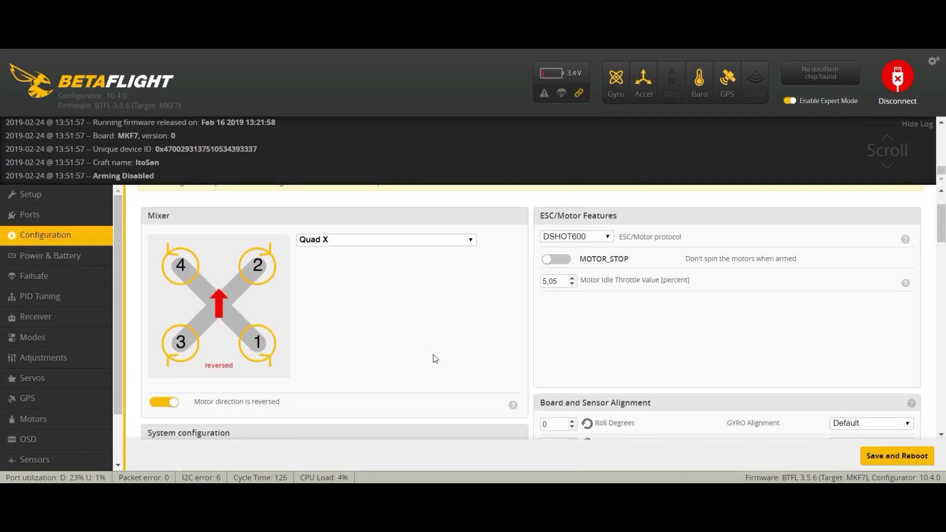
scroll(435, 358, "down", 4)
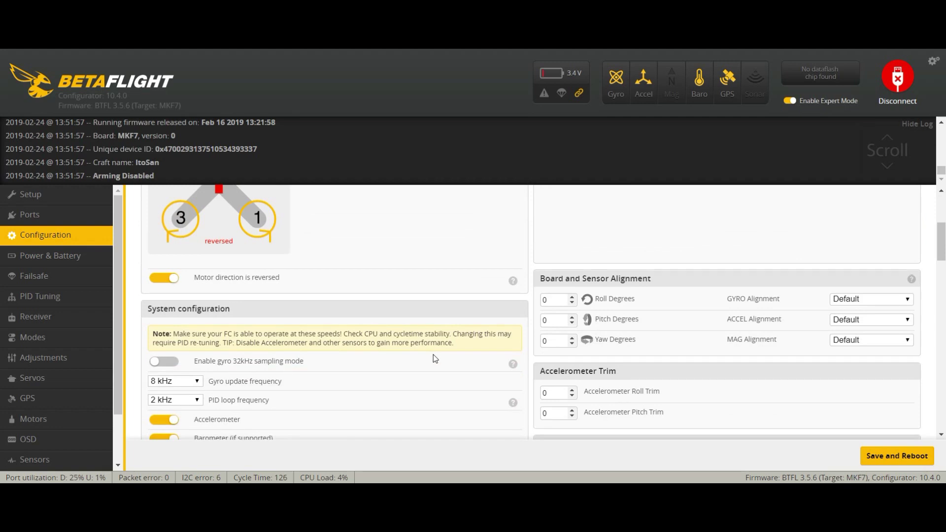
scroll(434, 355, "down", 6)
scroll(433, 356, "down", 4)
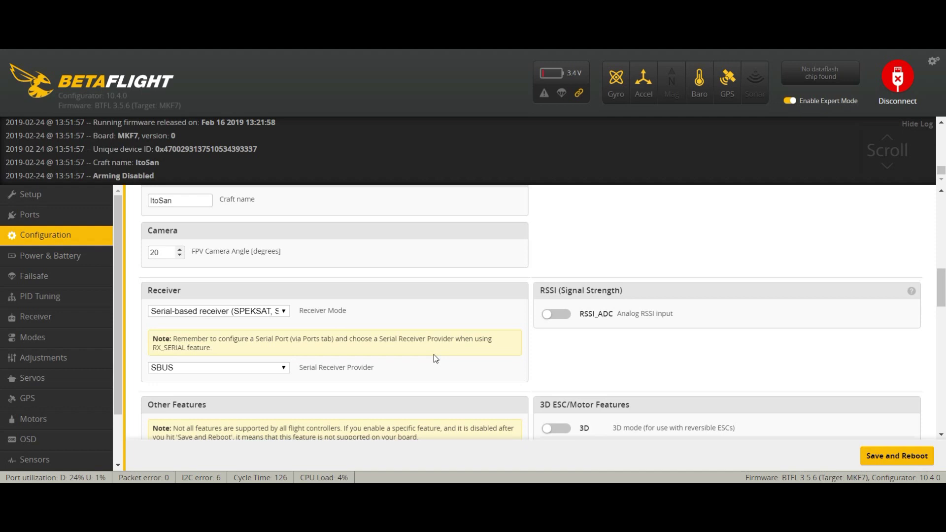
scroll(434, 354, "down", 4)
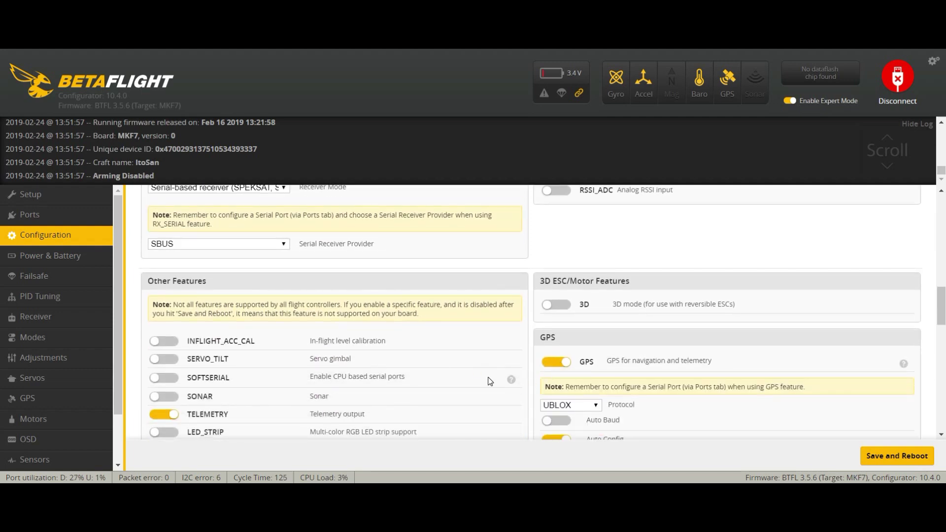
scroll(492, 380, "down", 4)
left_click(594, 283)
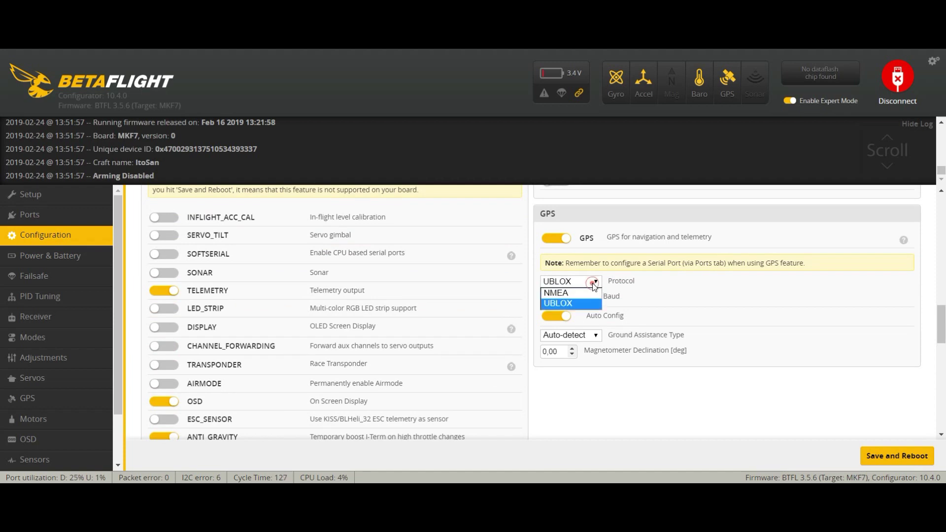
left_click(594, 283)
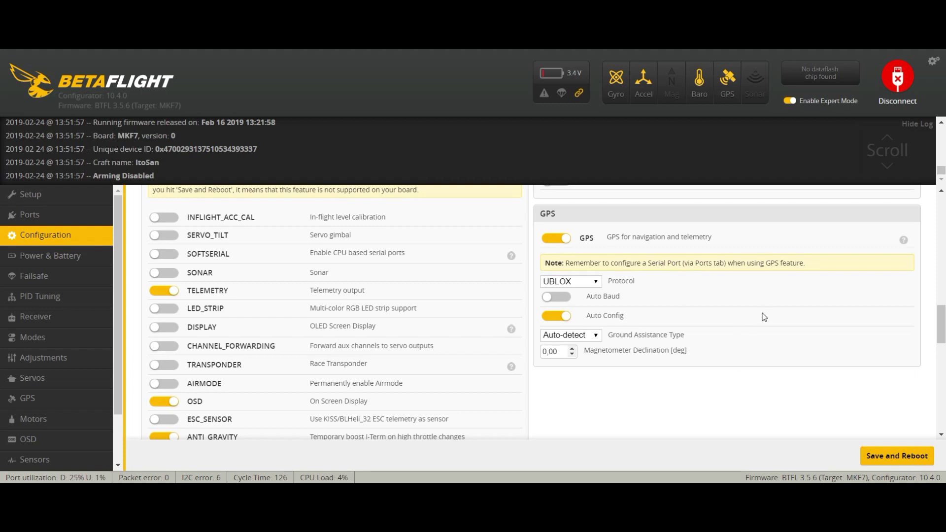
Look through the other configuration sections, from the system and sensor alignment settings to the beeper configuration
scroll(764, 317, "down", 4)
scroll(762, 314, "down", 4)
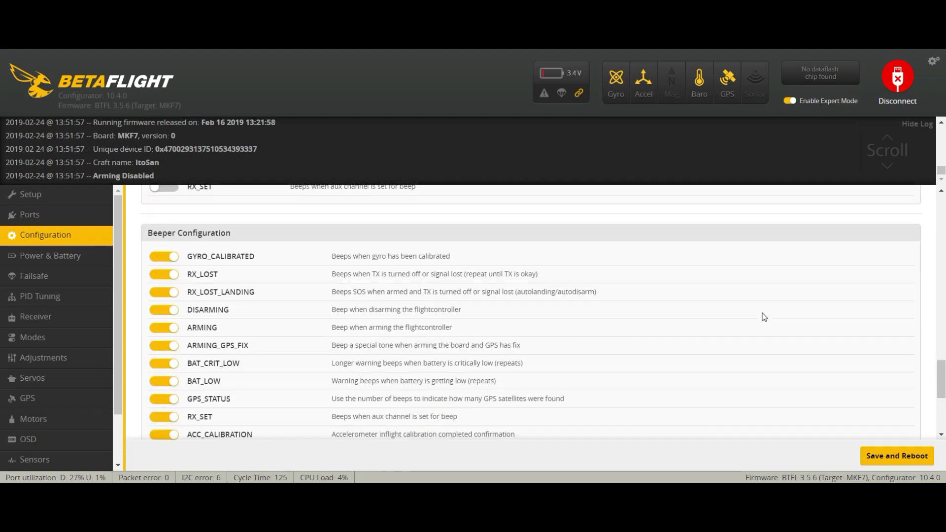
scroll(762, 314, "up", 7)
scroll(762, 317, "up", 6)
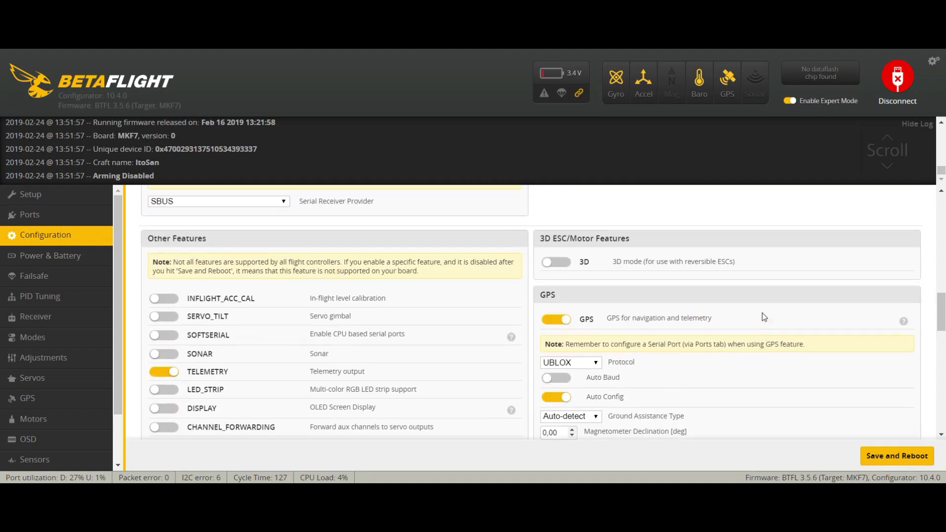
scroll(762, 312, "up", 10)
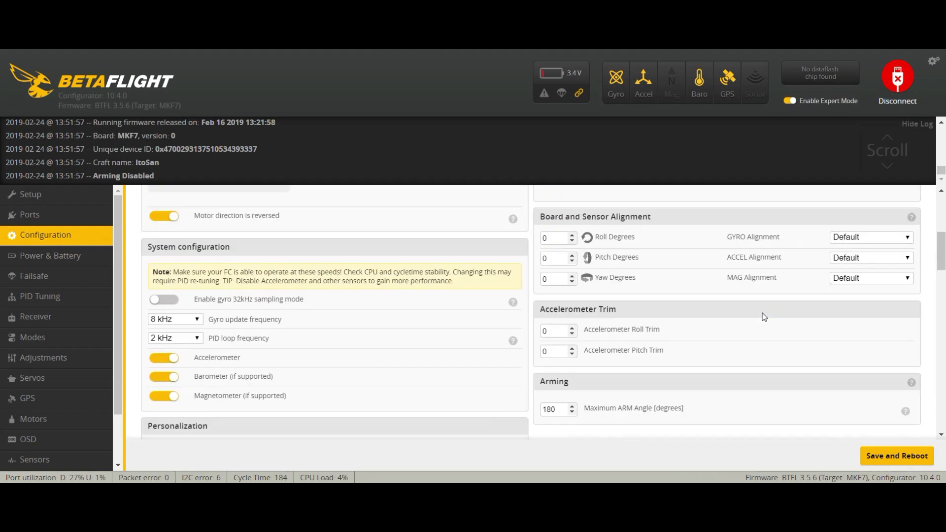
scroll(747, 310, "down", 5)
scroll(697, 291, "down", 15)
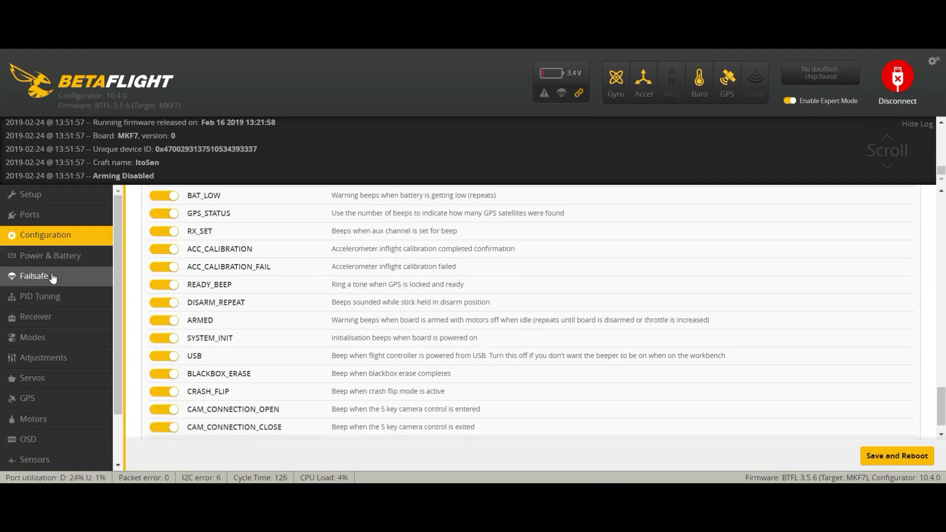
Examine the failsafe settings, including the channel fallback values and the Stage 2 failsafe procedure options
left_click(54, 276)
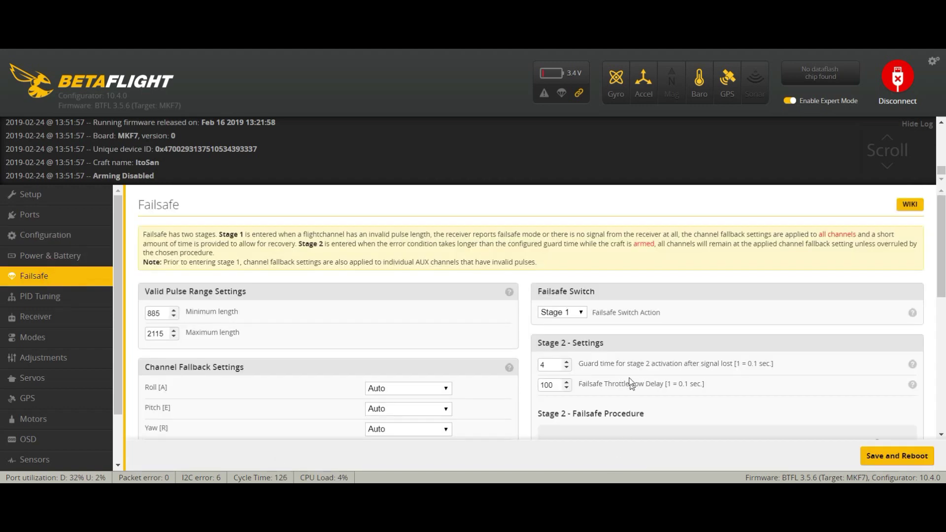
scroll(618, 360, "down", 3)
scroll(619, 361, "down", 3)
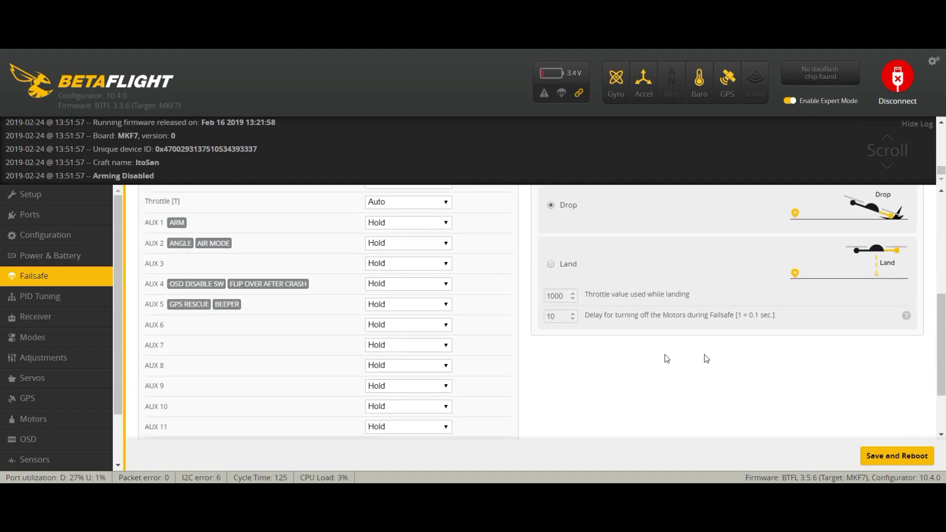
scroll(699, 377, "up", 4)
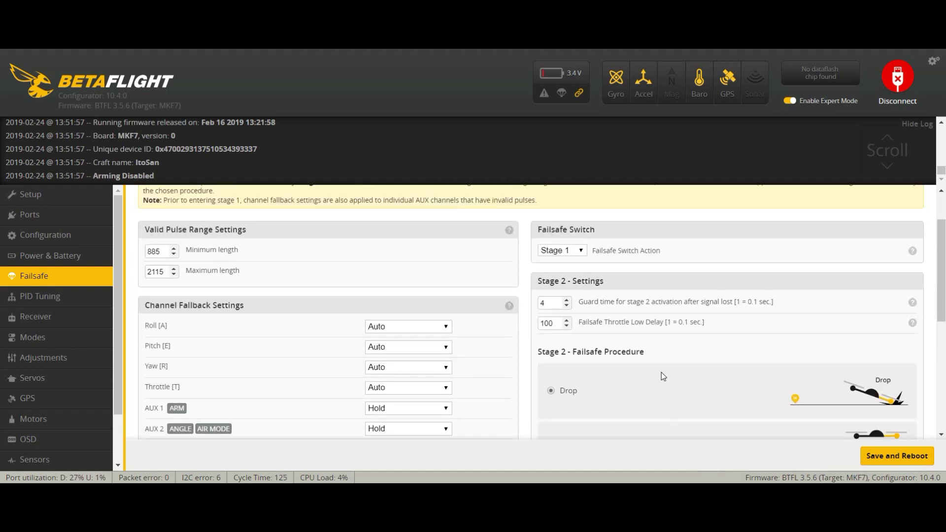
scroll(664, 377, "down", 3)
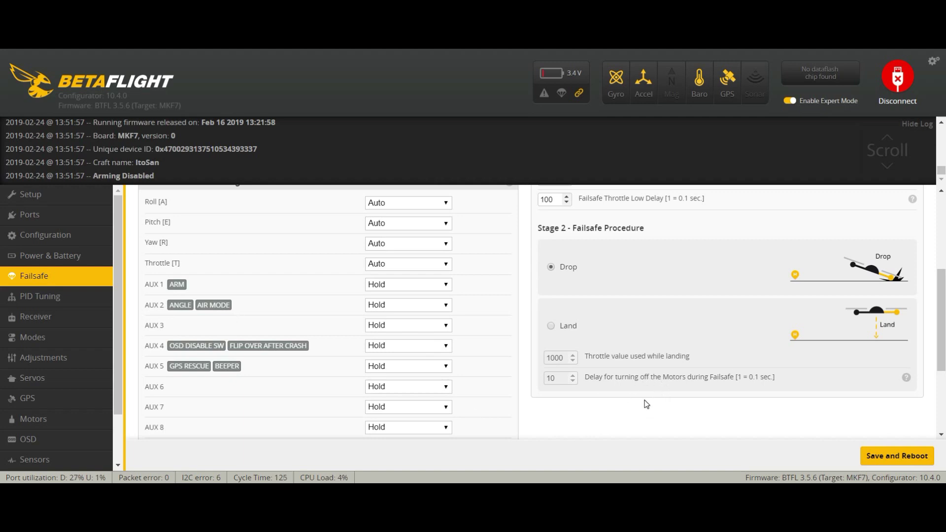
List the failsafe parameters in the CLI with the command "get failsafe"
left_click(45, 398)
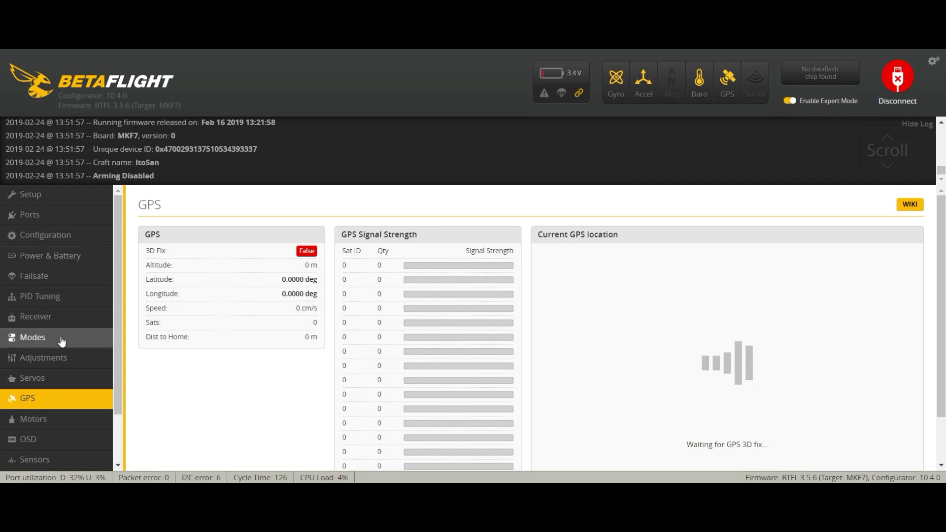
scroll(61, 340, "down", 2)
left_click(47, 459)
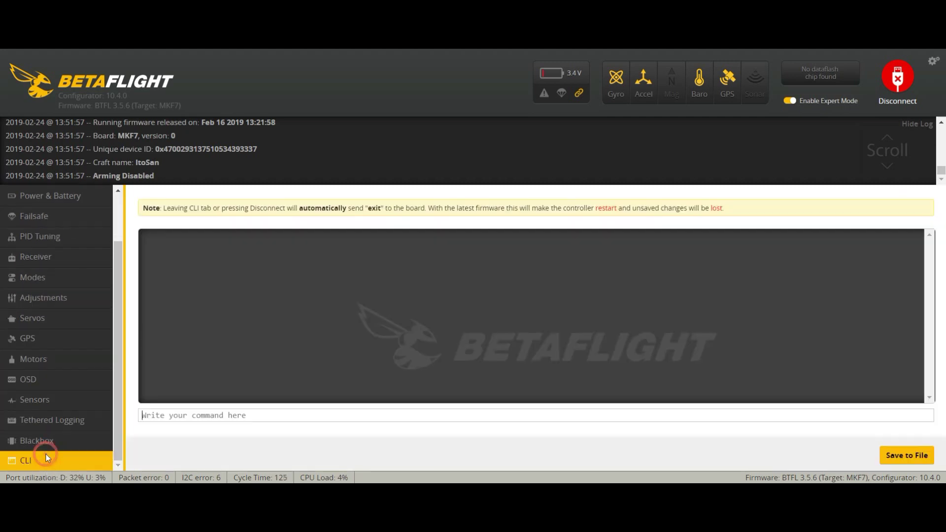
left_click(207, 416)
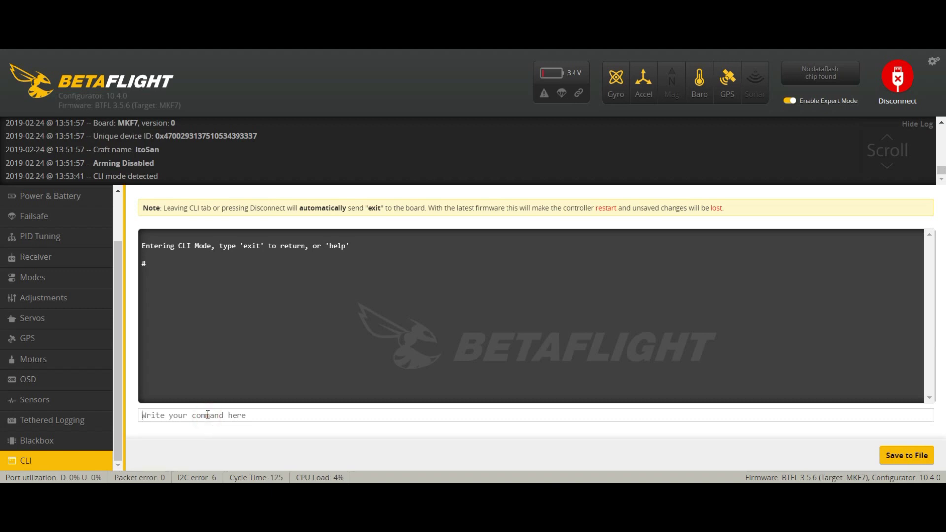
type("get failsafe")
key("Return")
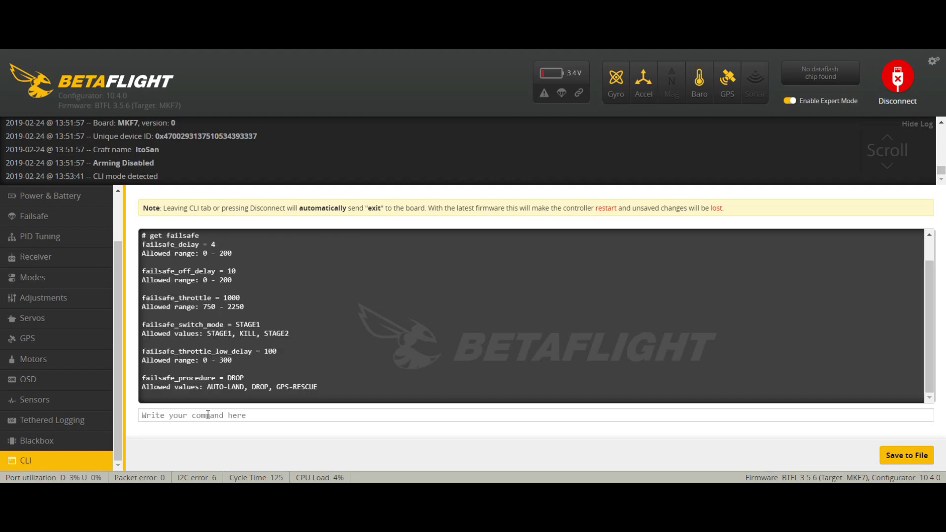
Examine the failsafe_procedure parameter and its allowed values in the CLI output
scroll(277, 329, "up", 1)
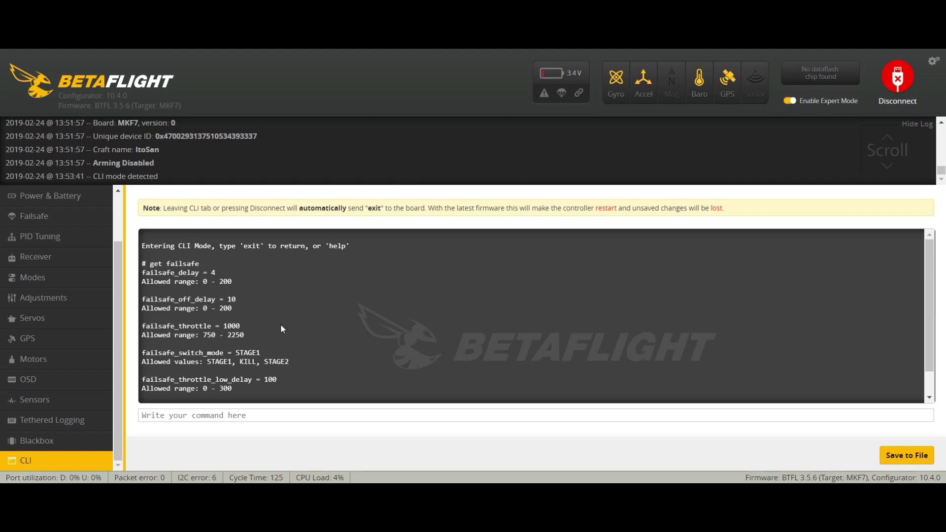
scroll(280, 324, "down", 1)
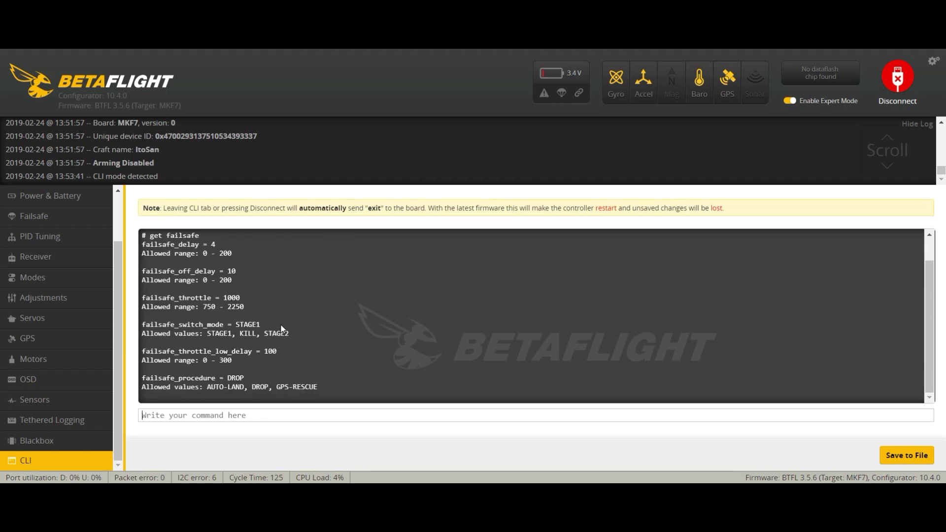
left_click(268, 415)
left_click_drag(146, 378, 329, 395)
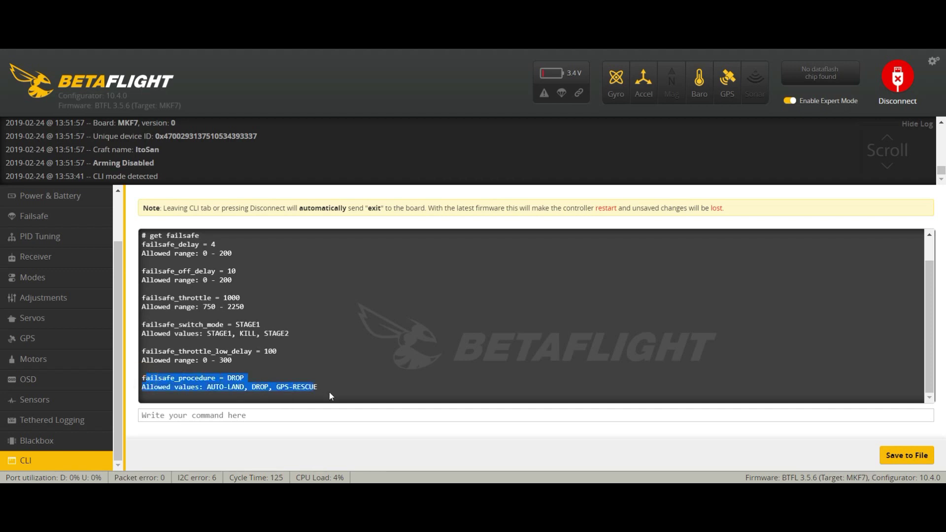
left_click(324, 387)
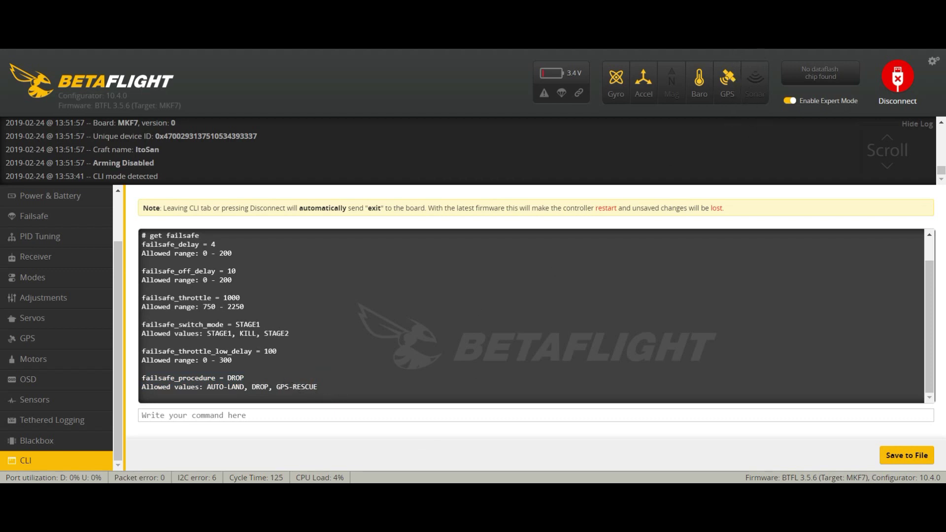
left_click(224, 417)
left_click_drag(141, 376, 309, 383)
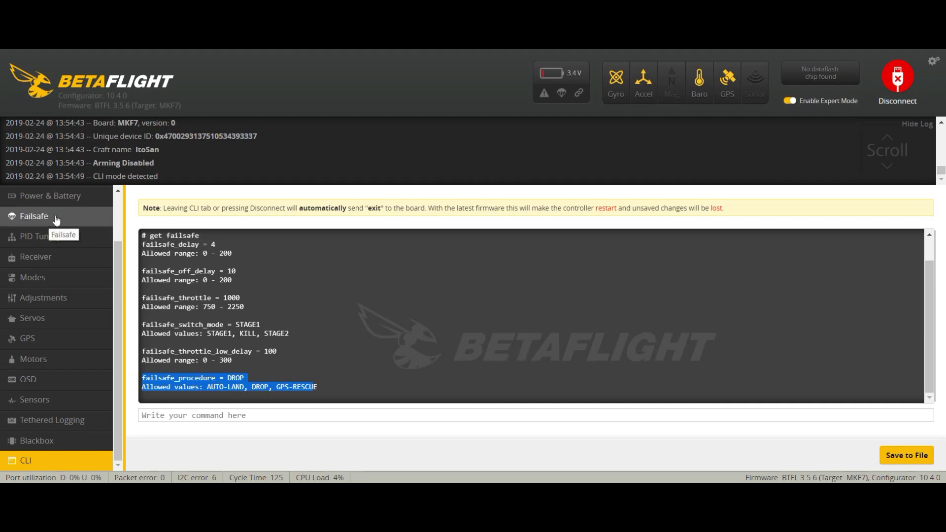
left_click(217, 417)
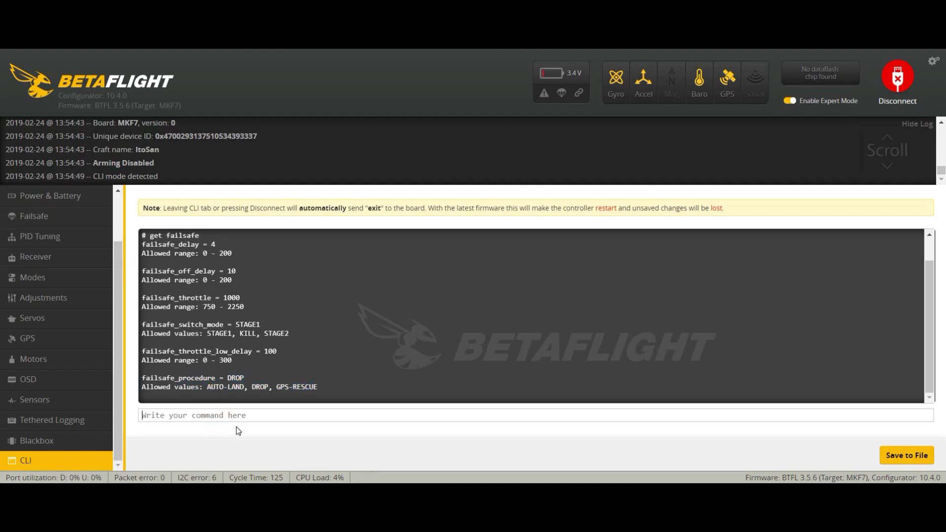
Set the failsafe procedure to GPS rescue with the CLI command "set failsafe_procedure = gps-rescue"
type("set failsafe_procedure = gps")
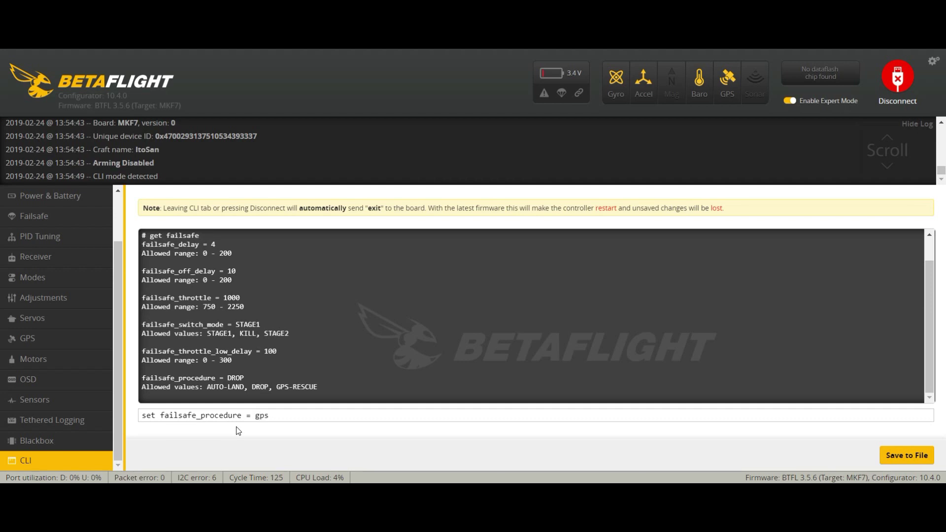
type("-rescue")
key("Return")
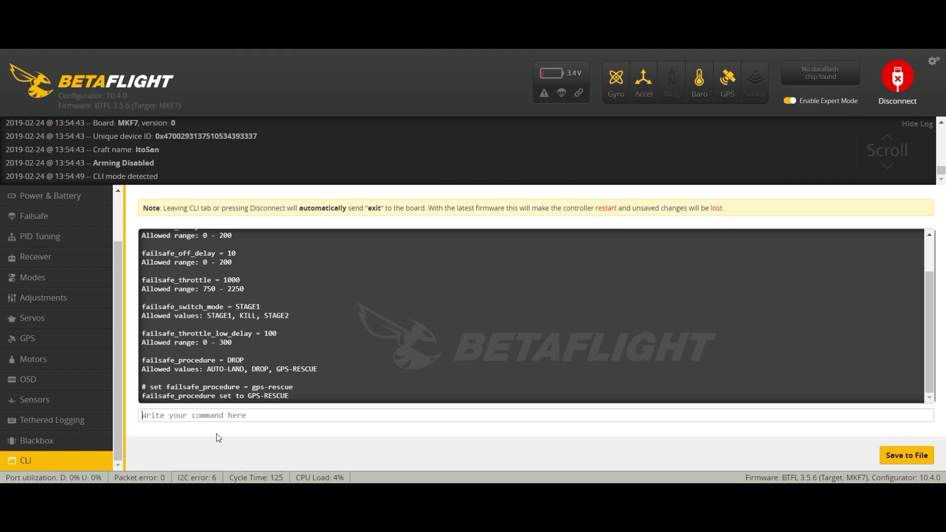
List the failsafe parameters again with "get failsafe" and check the value of failsafe_procedure
type("gete")
key("BackSpace")
type("failsafe")
key("Return")
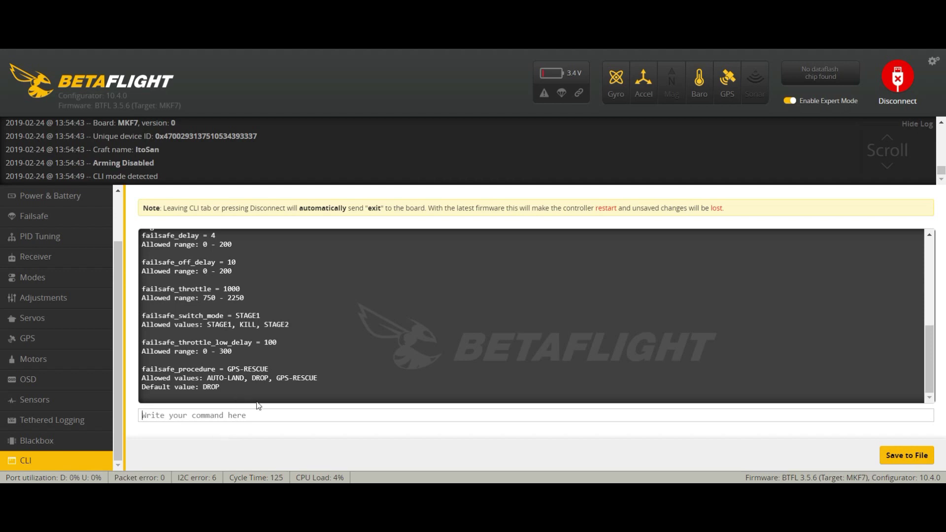
left_click_drag(143, 369, 305, 388)
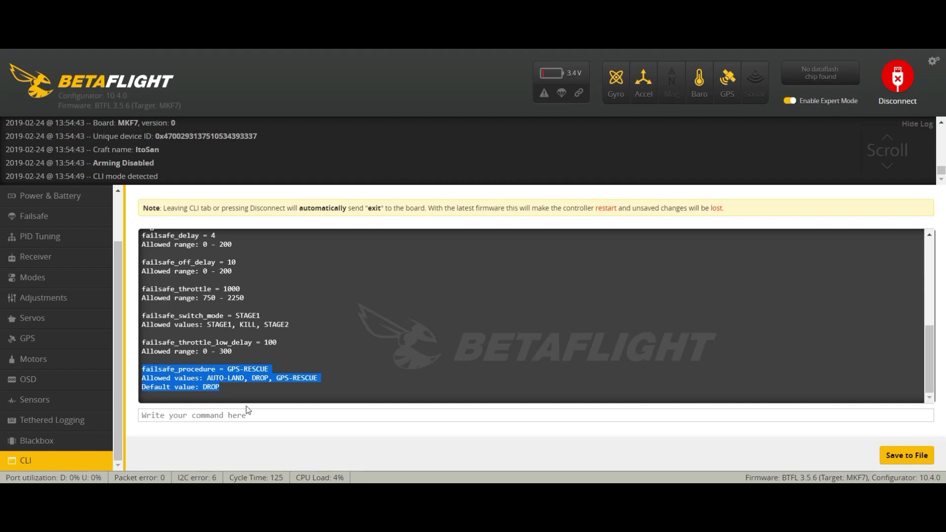
Save the changed configuration to the flight controller with the CLI command "save"
left_click(242, 413)
type("save")
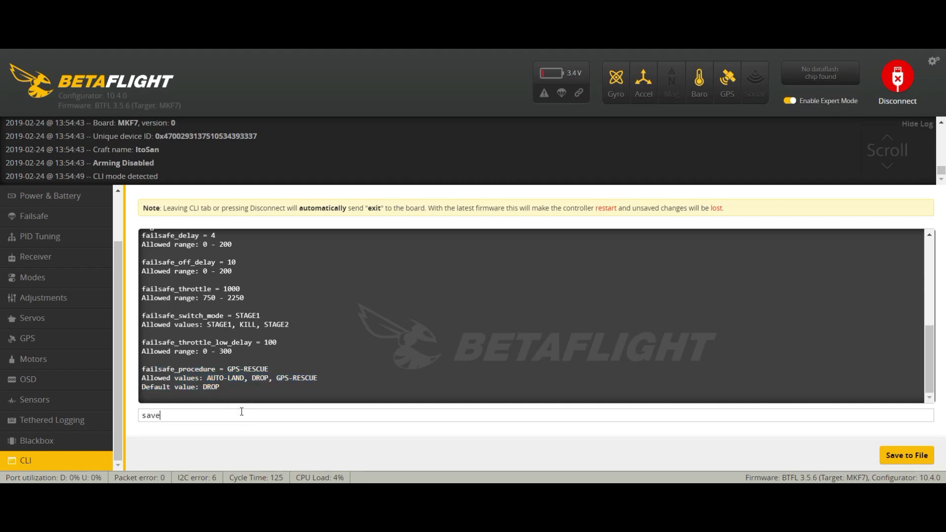
key("Return")
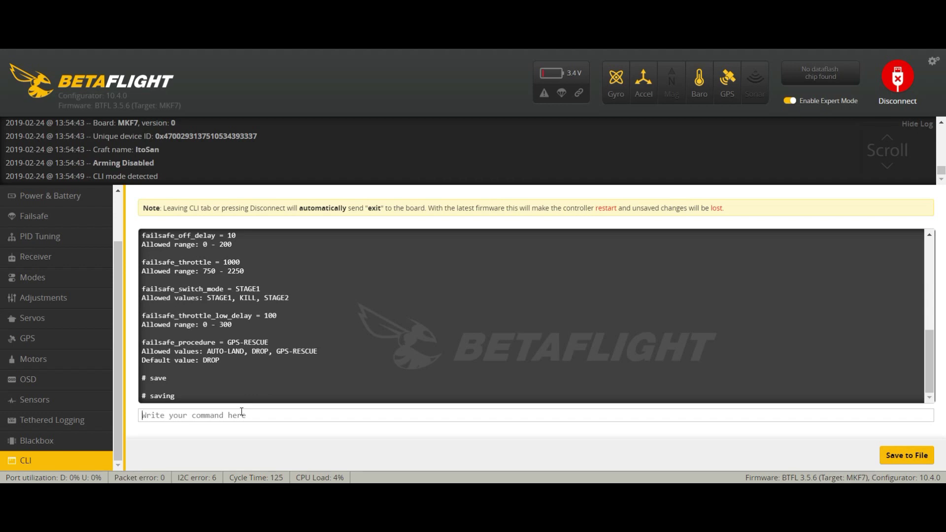
Try to list the failsafe parameters with "get failsafe" in the CLI session left open after saving
type("get failsafe")
key("Return")
left_click(218, 413)
Close the current connection, reconnect to the flight controller on COM7, and reopen the CLI
left_click(895, 88)
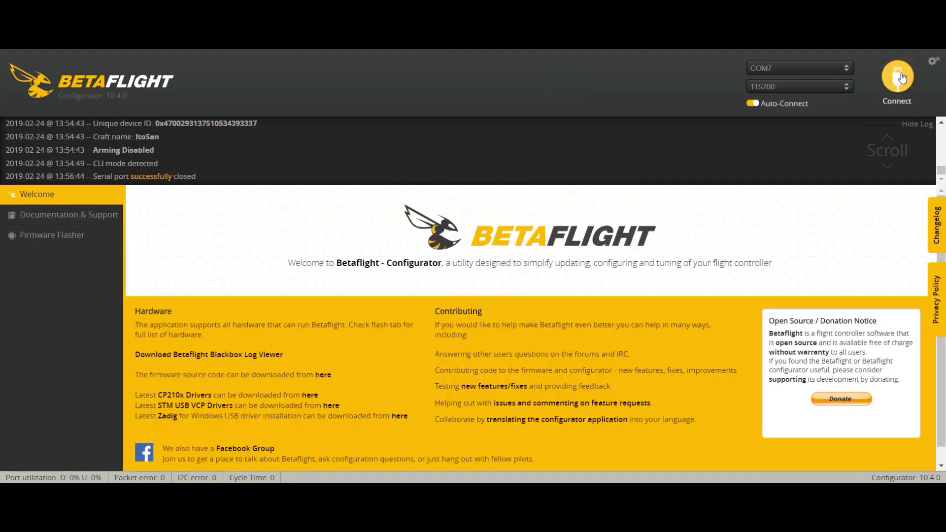
left_click(901, 76)
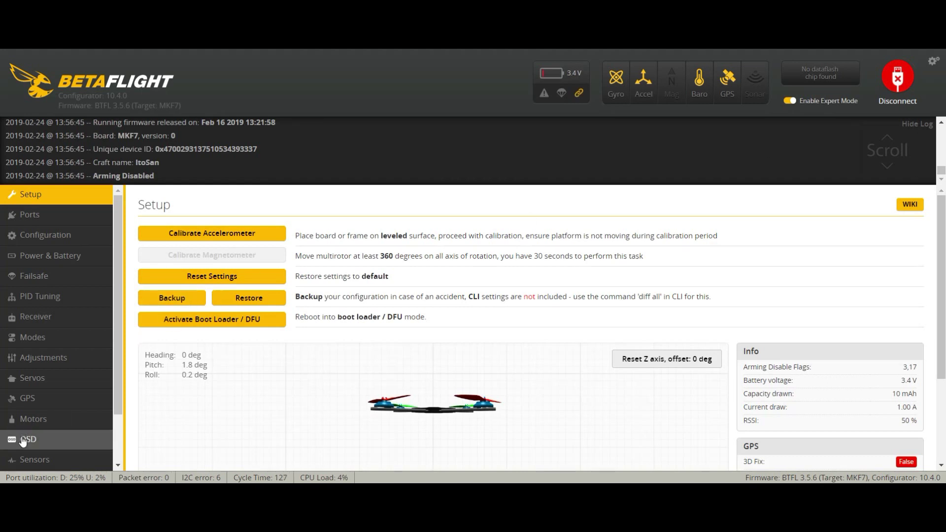
scroll(28, 446, "down", 2)
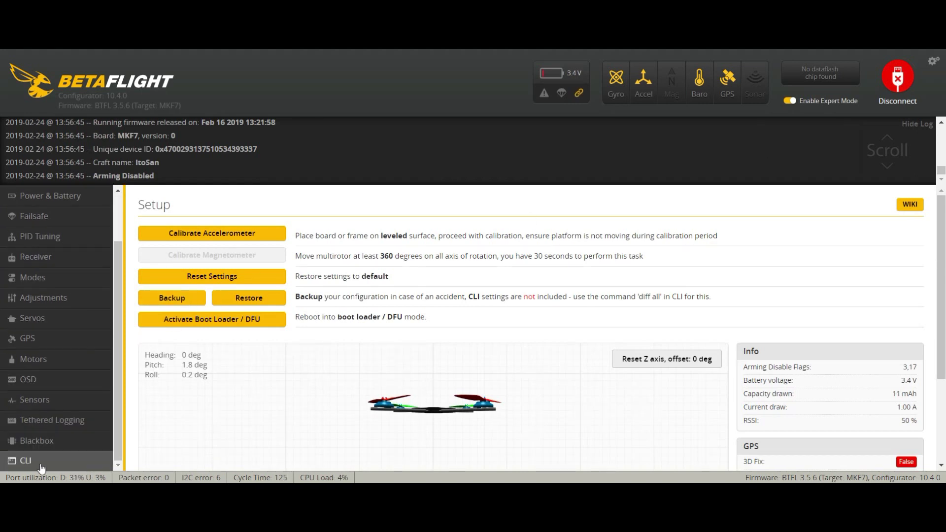
left_click(41, 462)
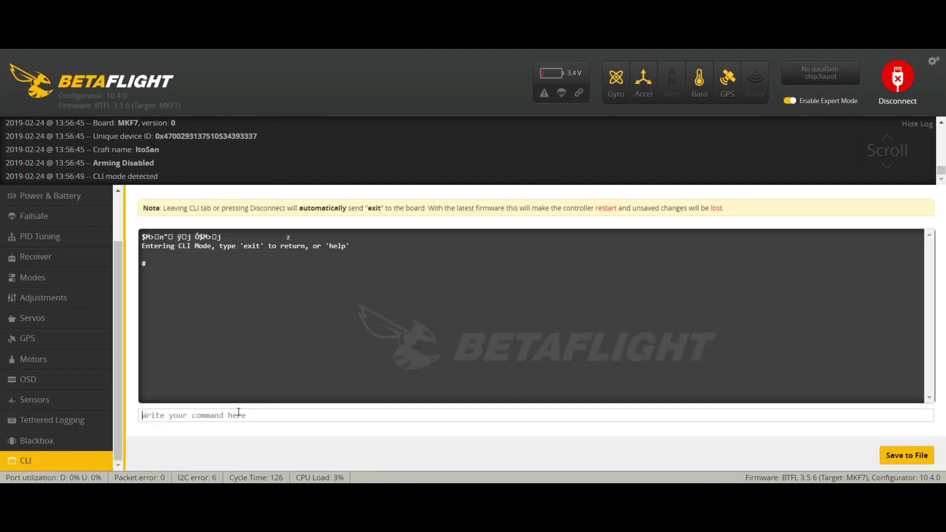
Run "get failsafe" in the new CLI session and check the saved failsafe_procedure value
left_click(239, 412)
type("get failsafe")
key("Return")
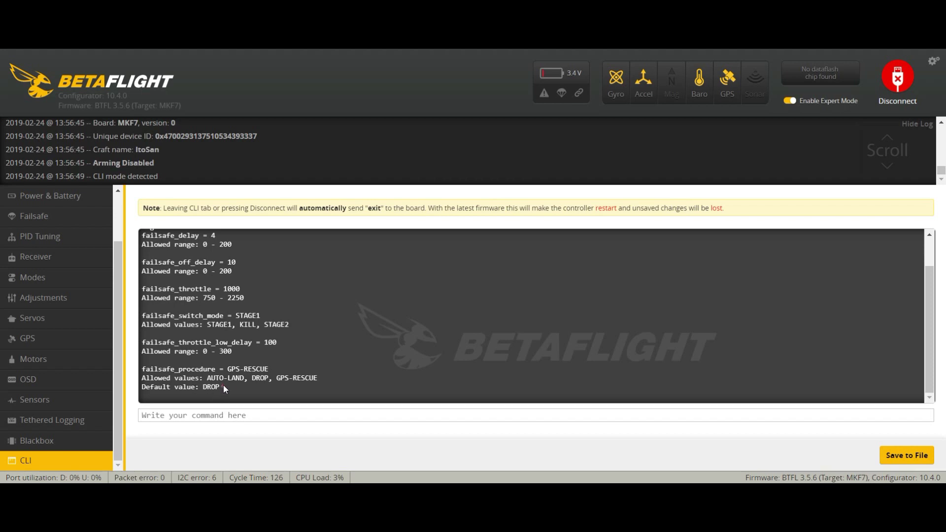
left_click_drag(223, 386, 145, 365)
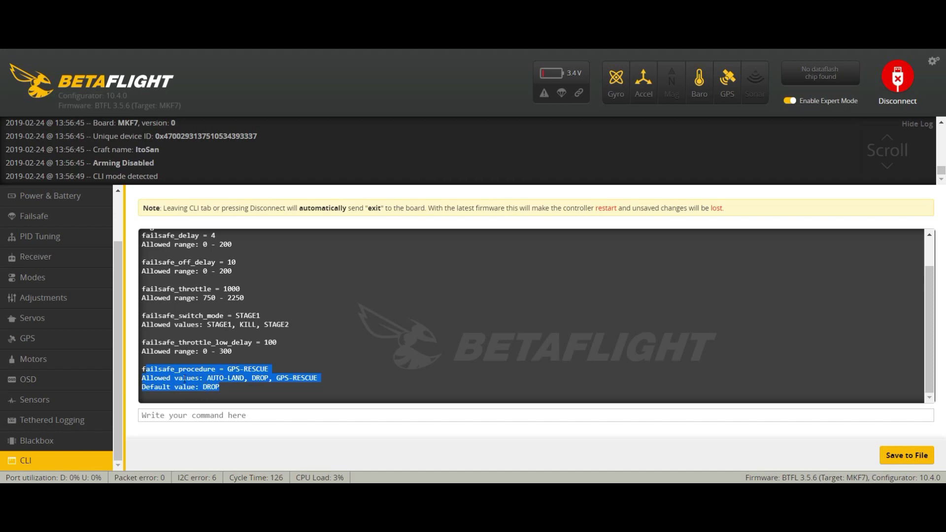
left_click_drag(176, 369, 274, 378)
left_click(275, 375)
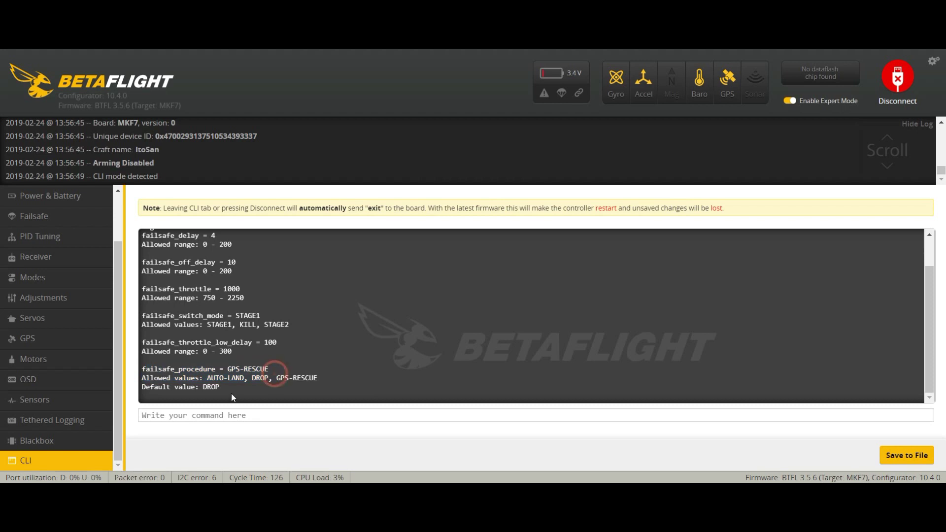
List the GPS parameters in the CLI with the command "get gps"
left_click(221, 410)
type("get gps")
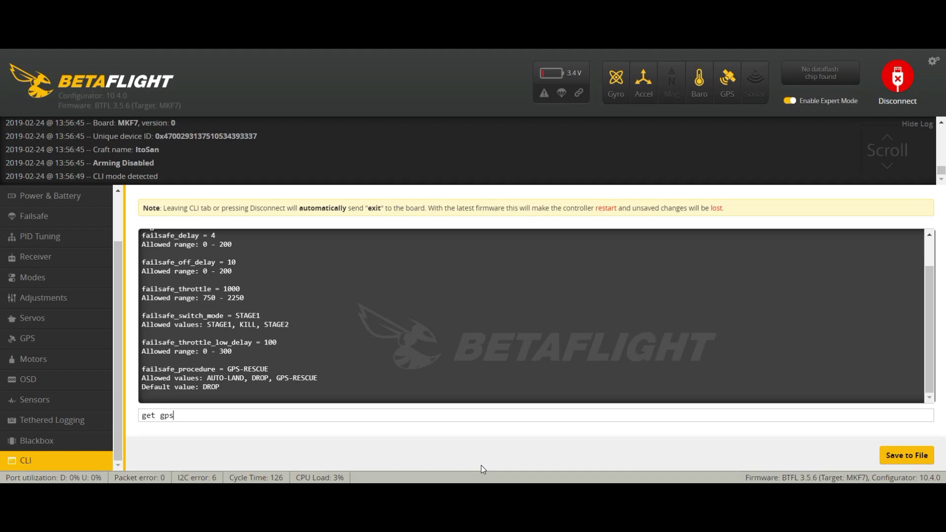
key("Return")
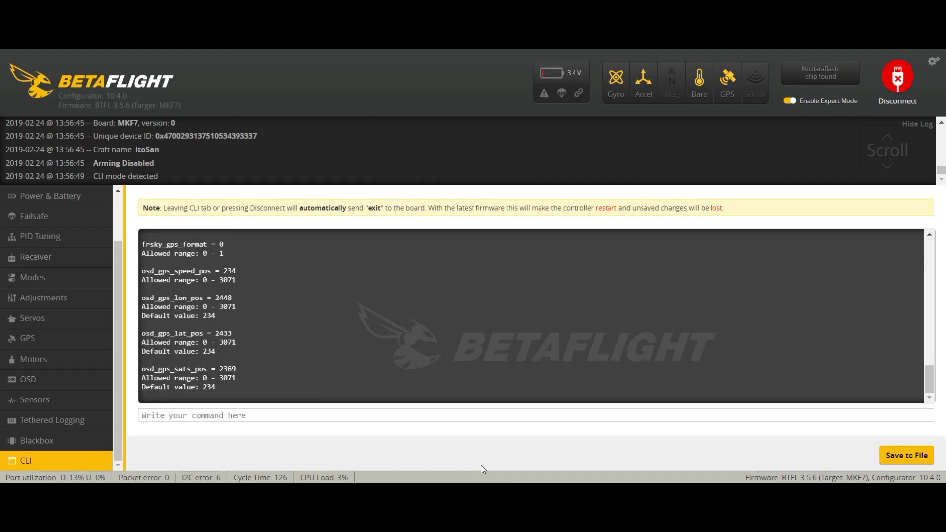
Look through the listed GPS rescue parameters and examine gps_rescue_sanity_checks with its allowed values
scroll(300, 342, "up", 3)
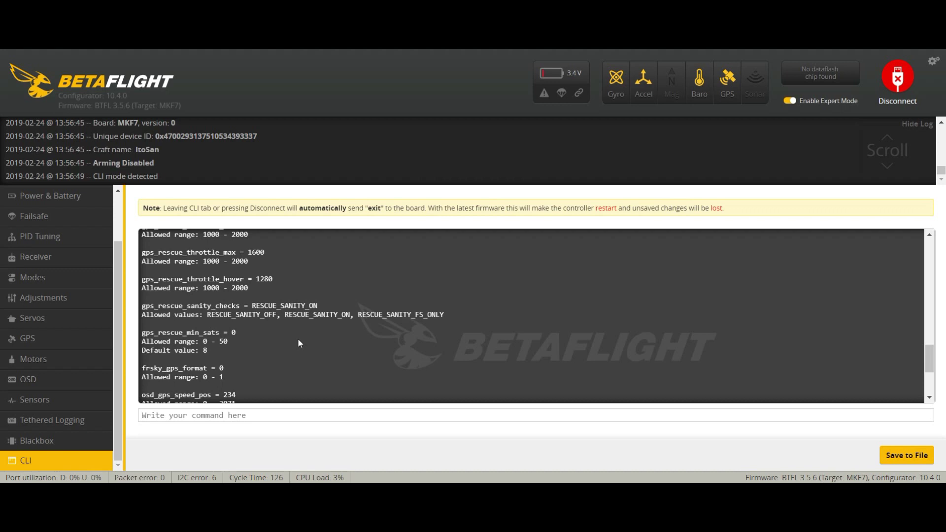
scroll(298, 343, "up", 2)
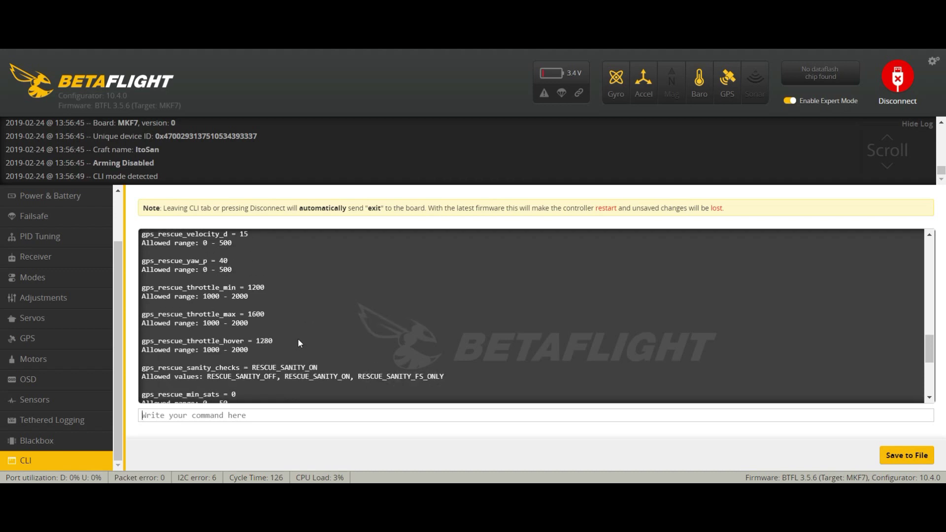
scroll(300, 343, "up", 2)
scroll(299, 343, "up", 5)
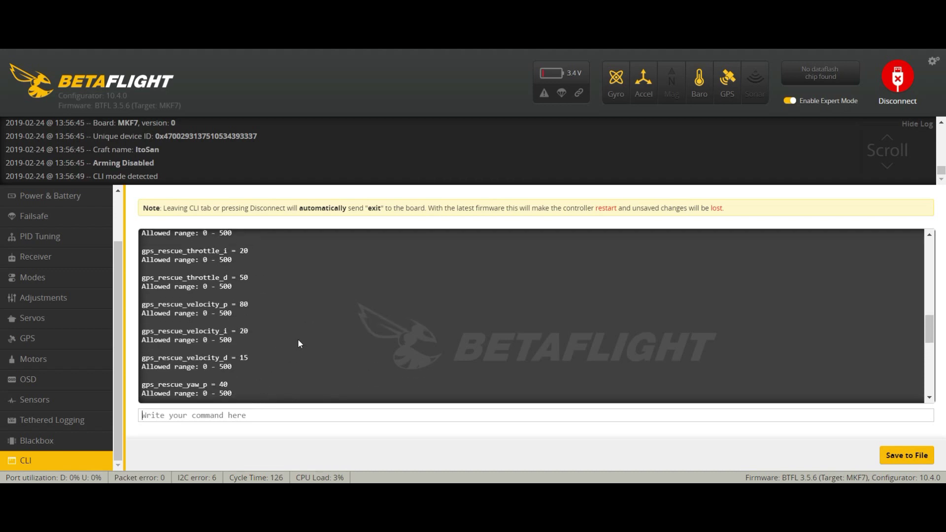
scroll(298, 343, "up", 7)
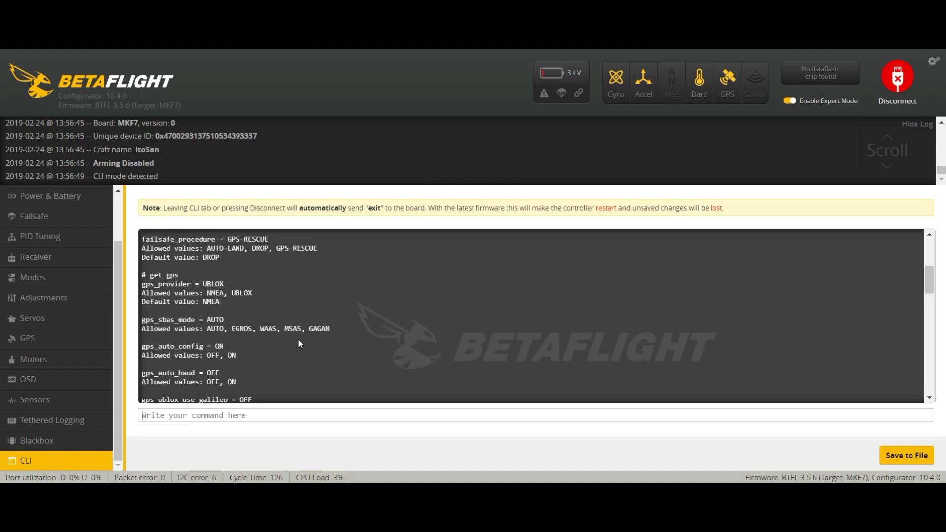
scroll(300, 337, "up", 2)
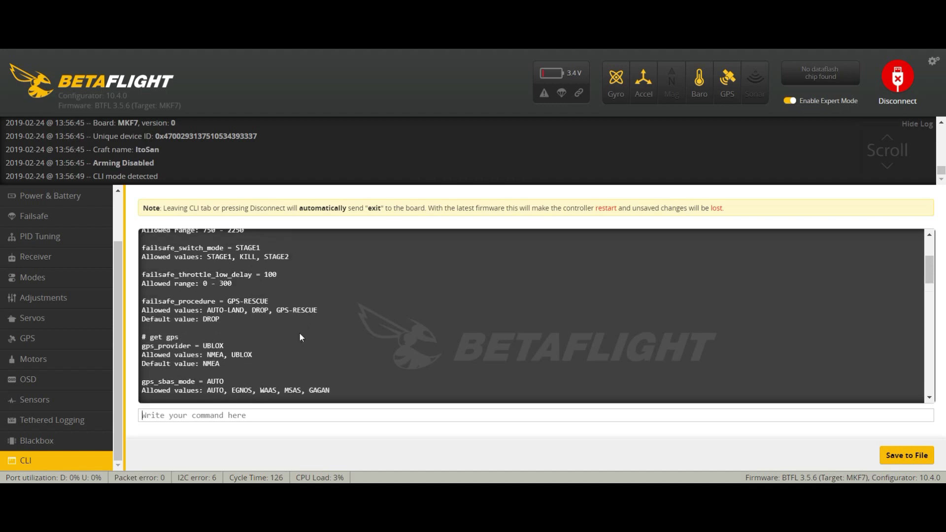
scroll(299, 335, "up", 4)
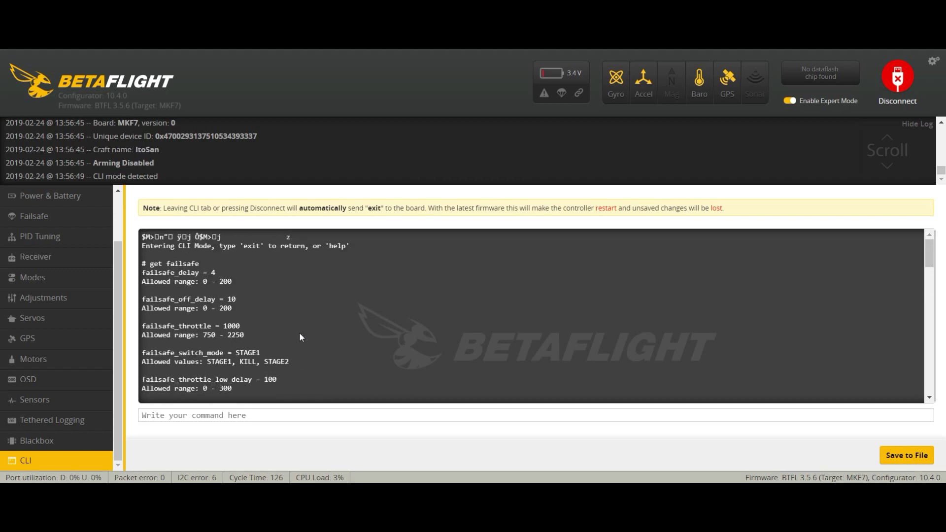
scroll(300, 337, "down", 14)
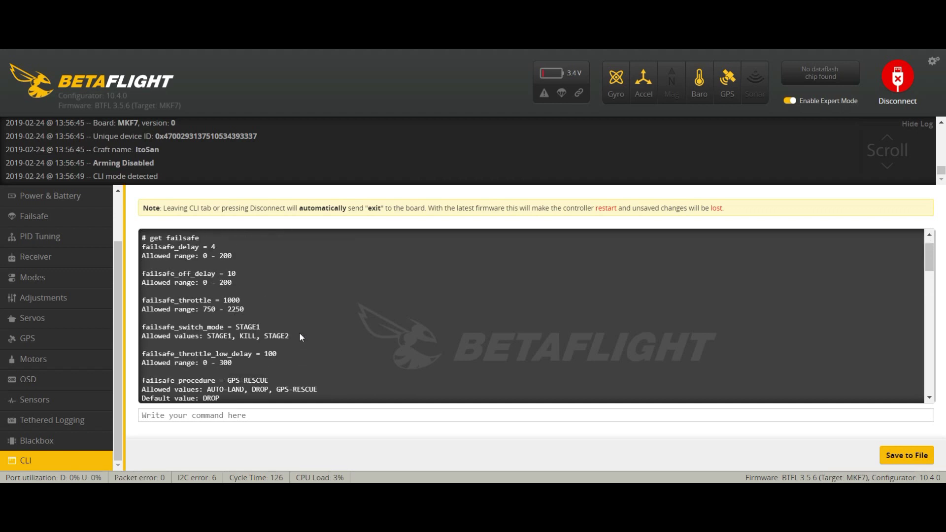
scroll(300, 337, "down", 10)
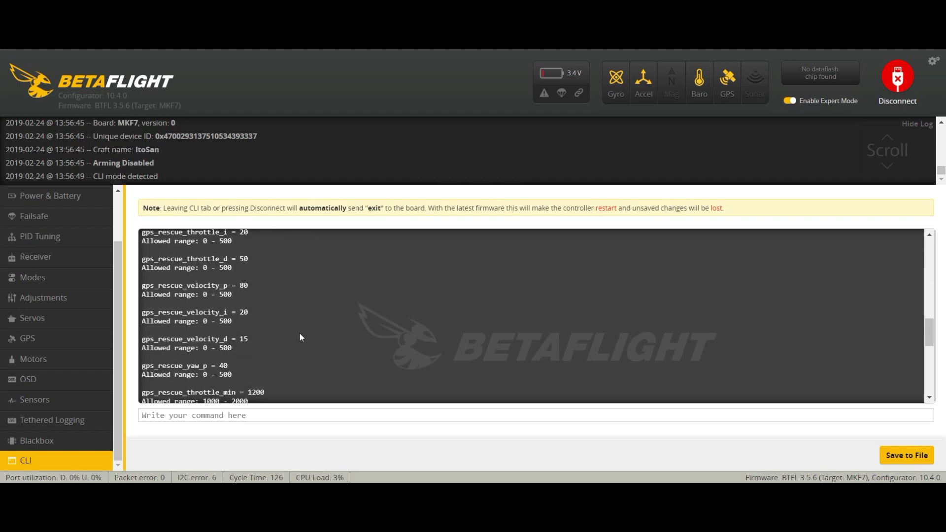
scroll(301, 337, "up", 2)
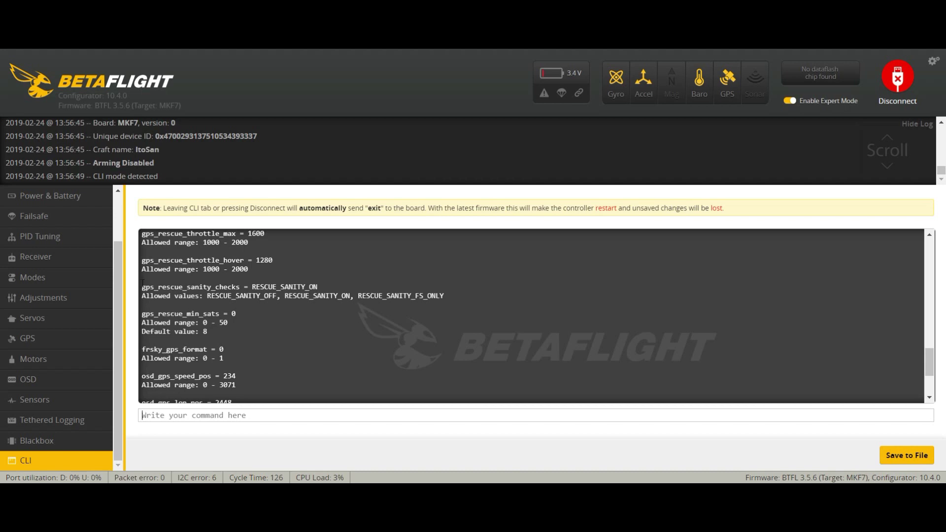
left_click_drag(143, 286, 458, 300)
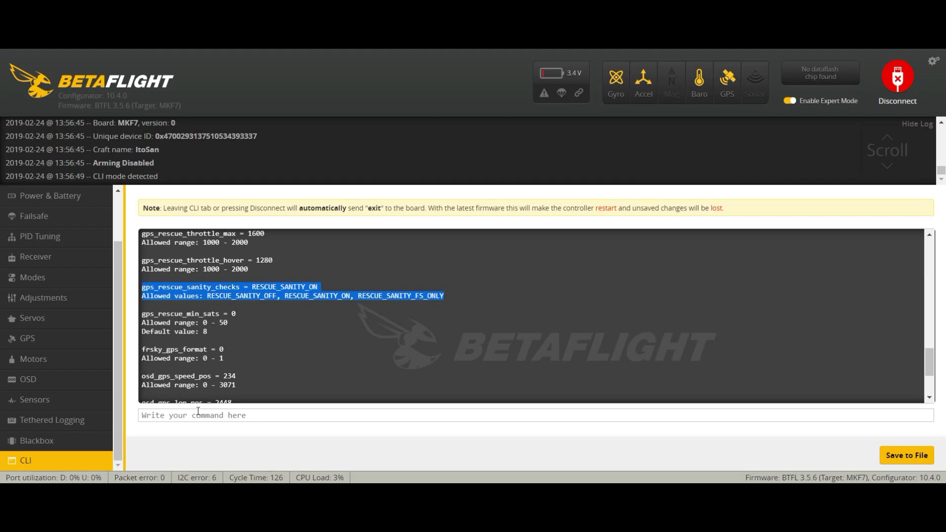
Copy the line "gps_rescue_sanity_checks = RESCUE_SANITY_ON" from the CLI output
left_click(144, 285)
left_click_drag(144, 286, 285, 287)
left_click(325, 282)
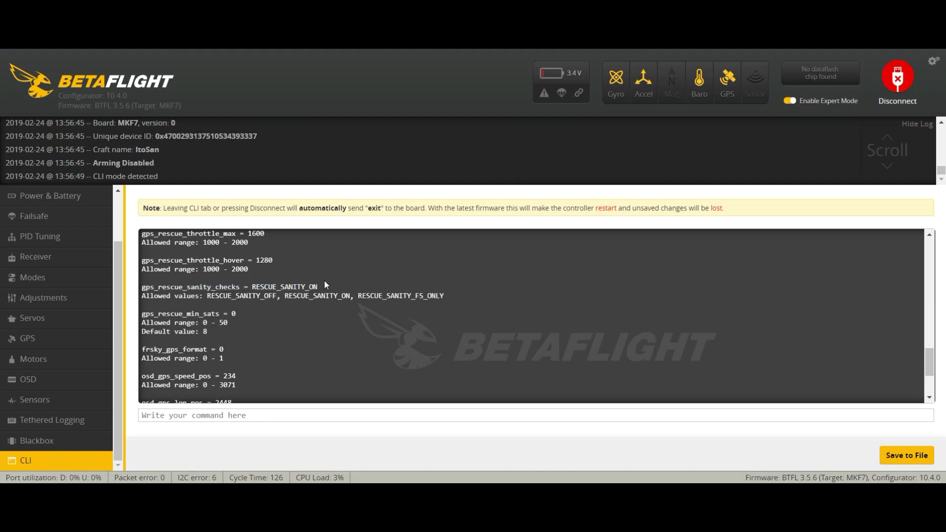
triple_click(323, 284)
right_click(323, 291)
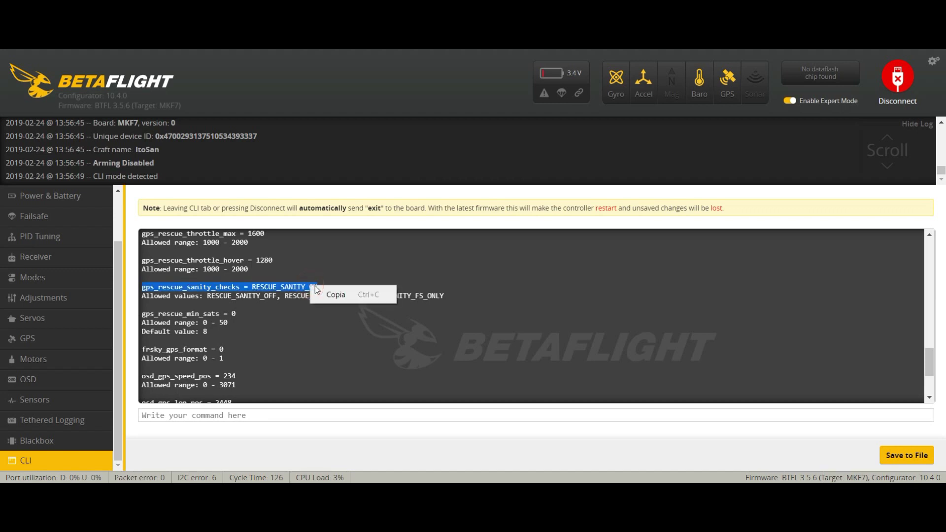
left_click(323, 294)
Build a set command from the copied line and run it to set gps_rescue_sanity_checks to RESCUE_SANITY_fs_only
left_click(209, 422)
right_click(209, 422)
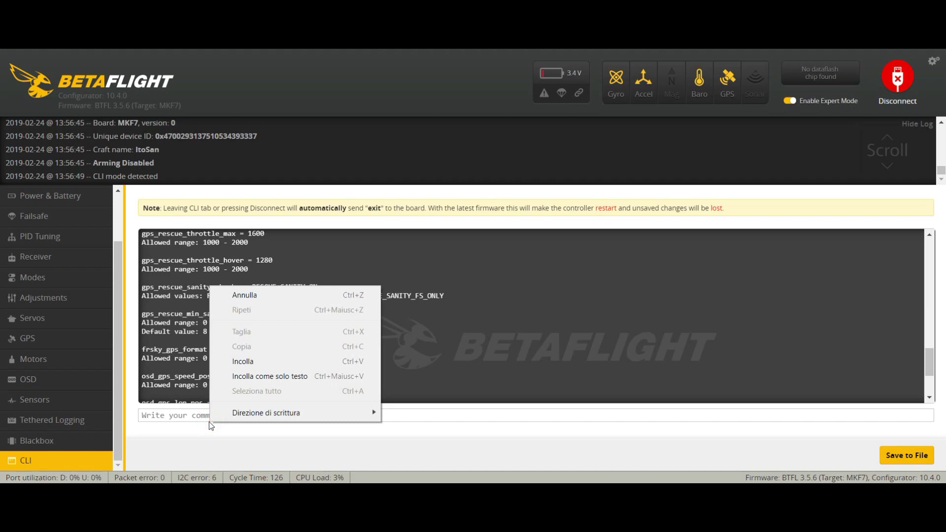
left_click(188, 410)
type("set")
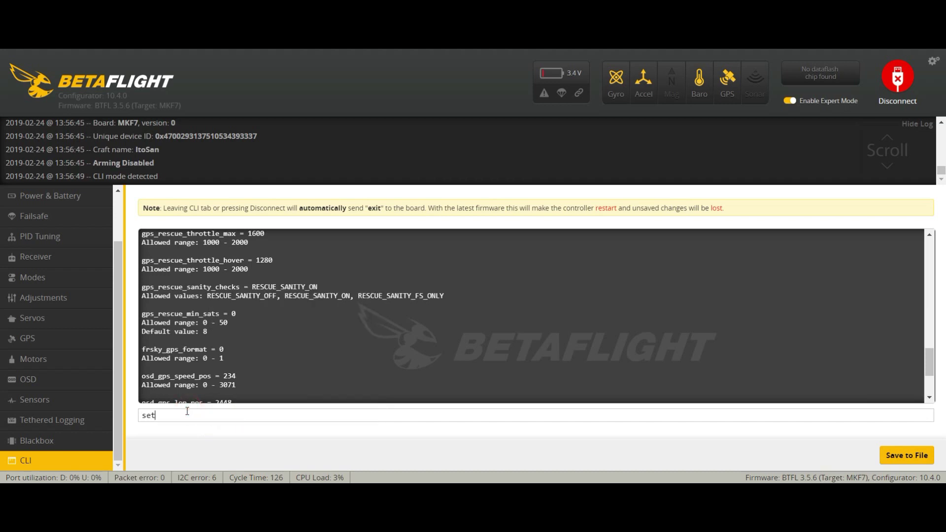
key("ctrl+v")
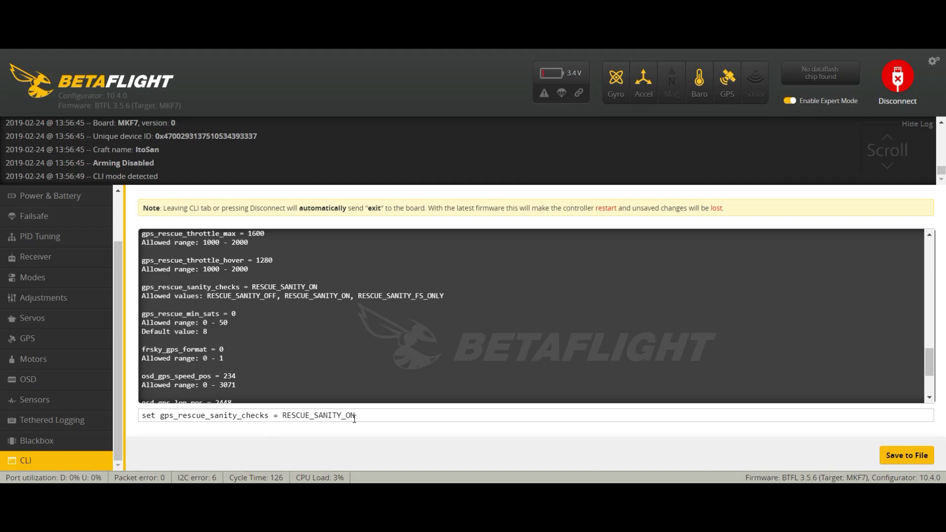
left_click_drag(345, 418, 365, 423)
type("fs_only")
key("Return")
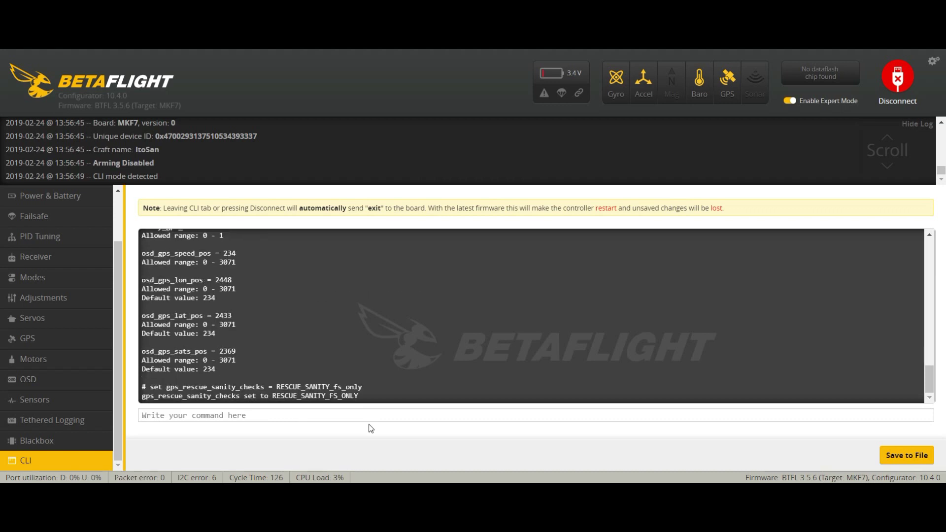
List the GPS parameters again with "get gps" and check the value of gps_rescue_sanity_checks
type("get gps")
key("Return")
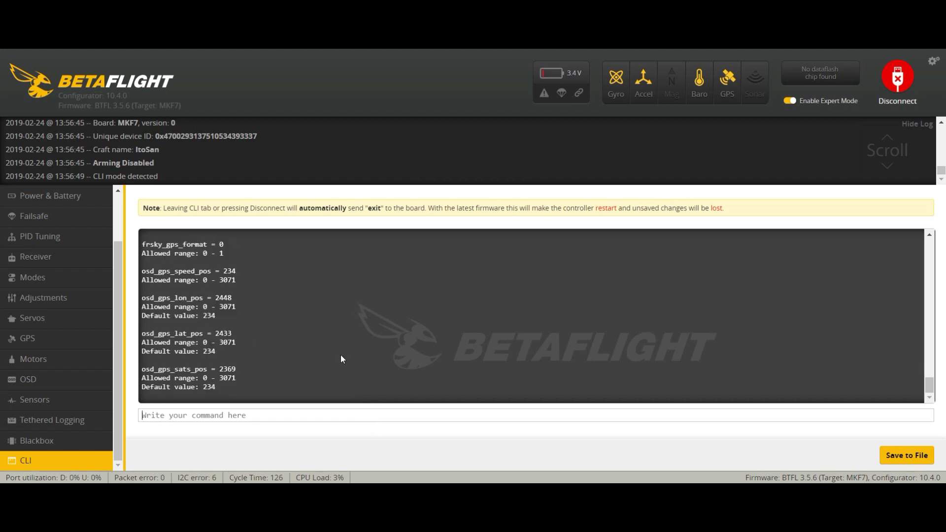
scroll(320, 321, "up", 4)
scroll(320, 321, "down", 3)
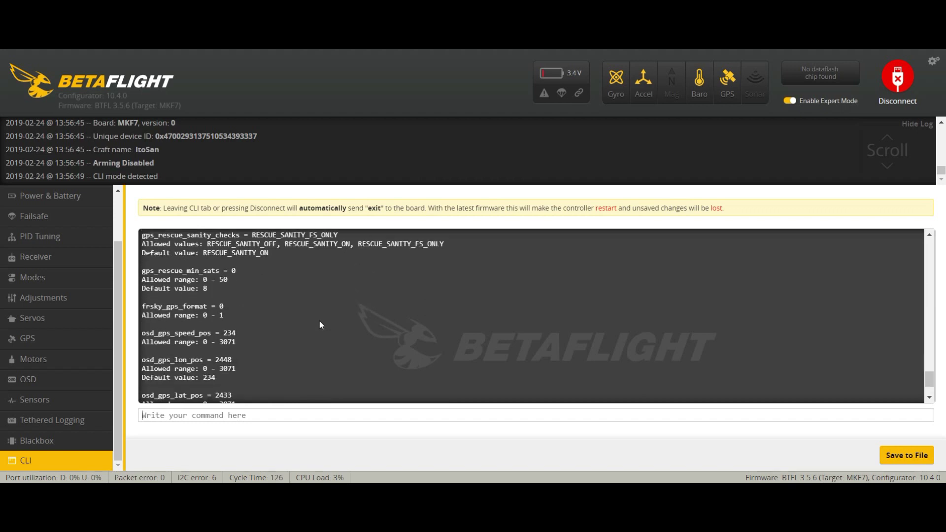
scroll(319, 321, "up", 2)
left_click_drag(345, 296, 252, 296)
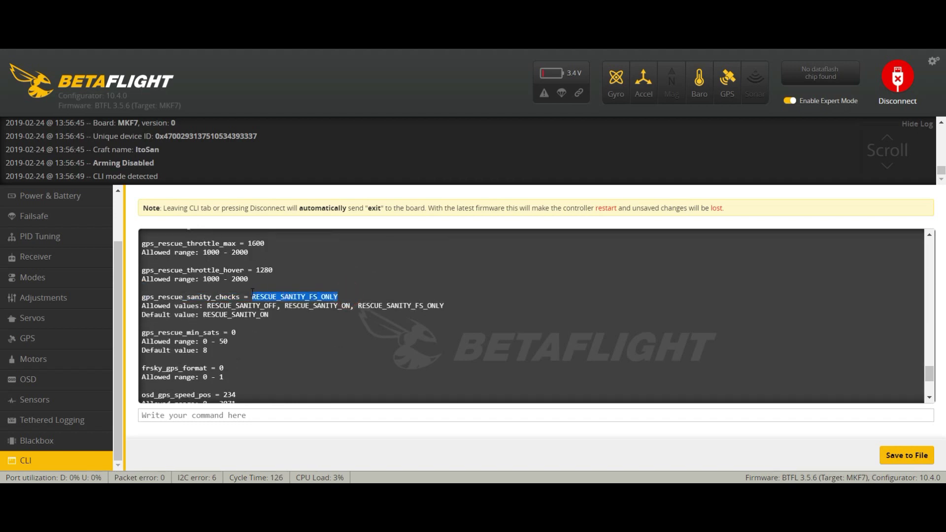
left_click(213, 415)
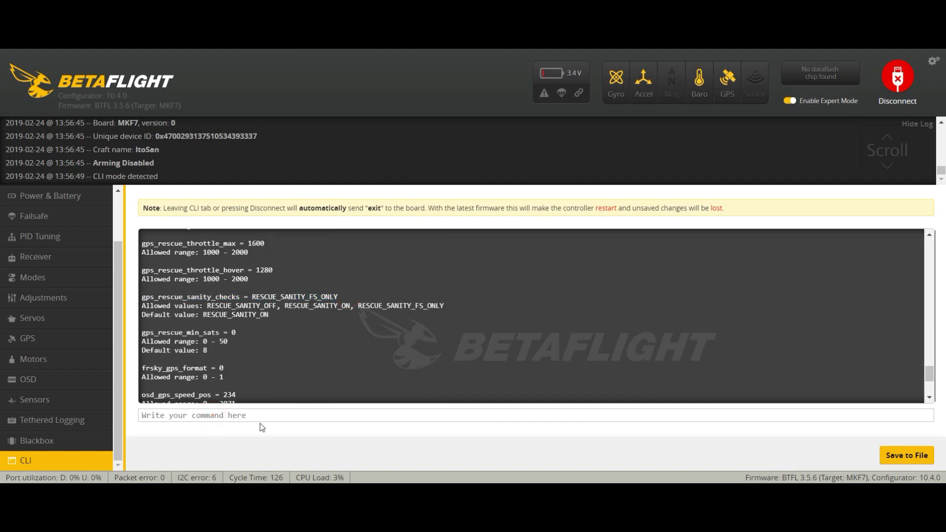
Store the settings with the save command and reopen the CLI once the board has restarted
type("save")
key("Return")
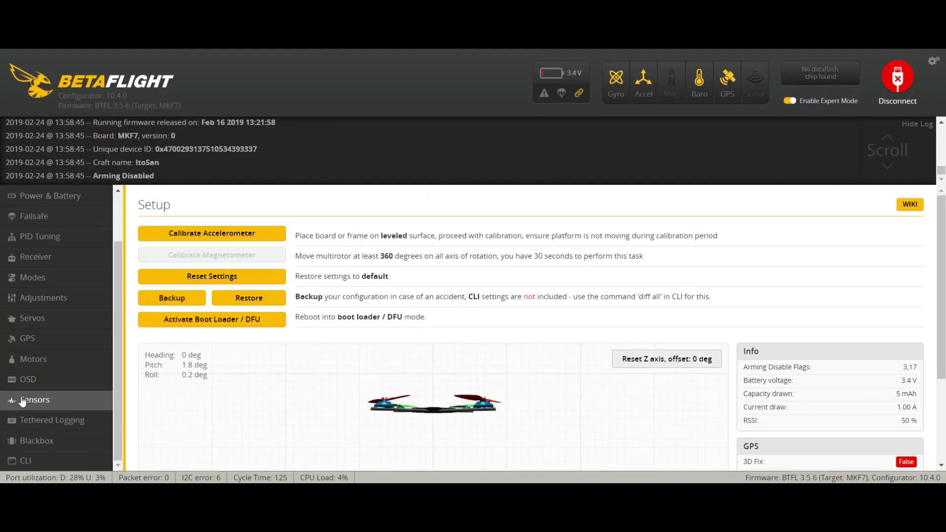
scroll(22, 402, "down", 2)
left_click(27, 463)
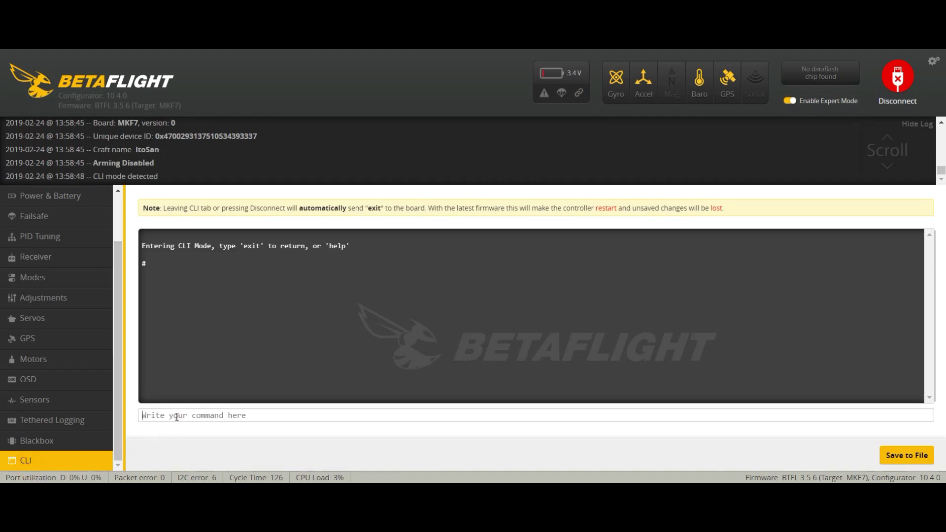
List the GPS parameters with "get gps" and check the saved value of gps_rescue_sanity_checks
type("get gps")
key("Return")
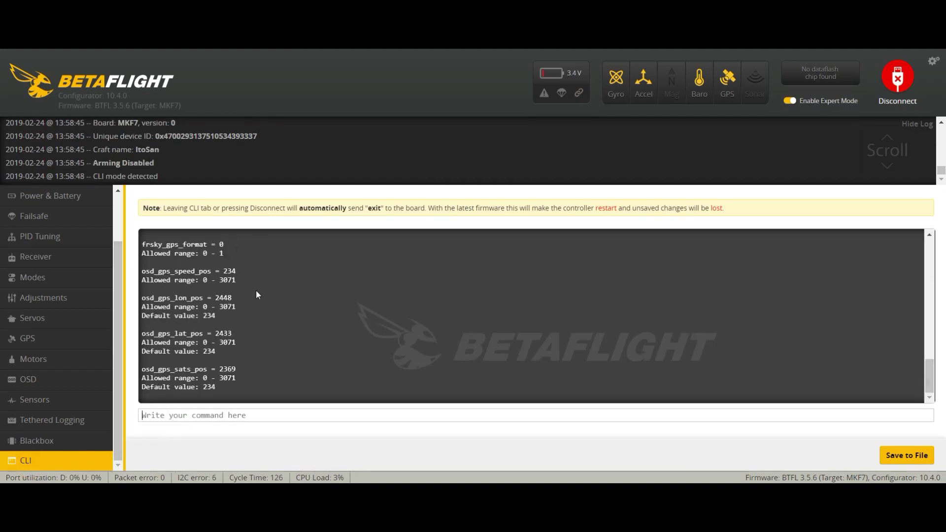
scroll(300, 366, "up", 1)
scroll(301, 368, "up", 2)
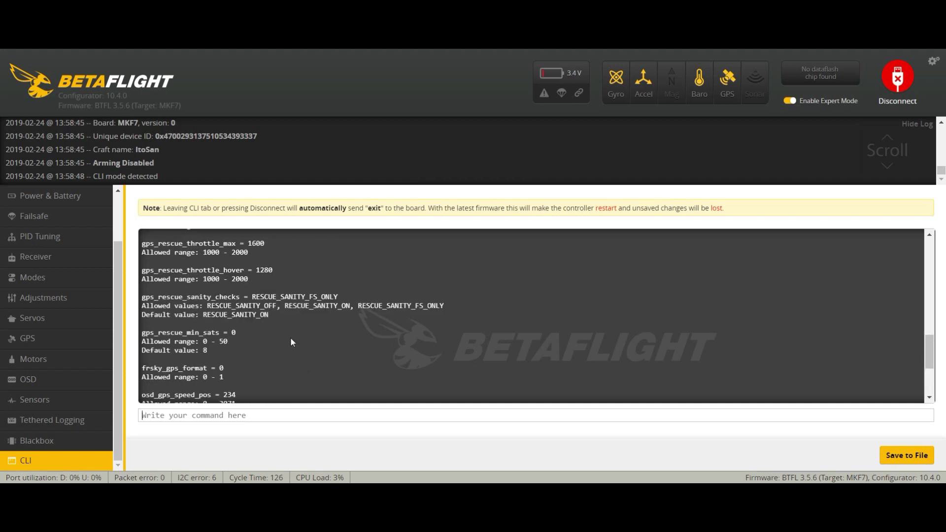
left_click_drag(253, 297, 355, 291)
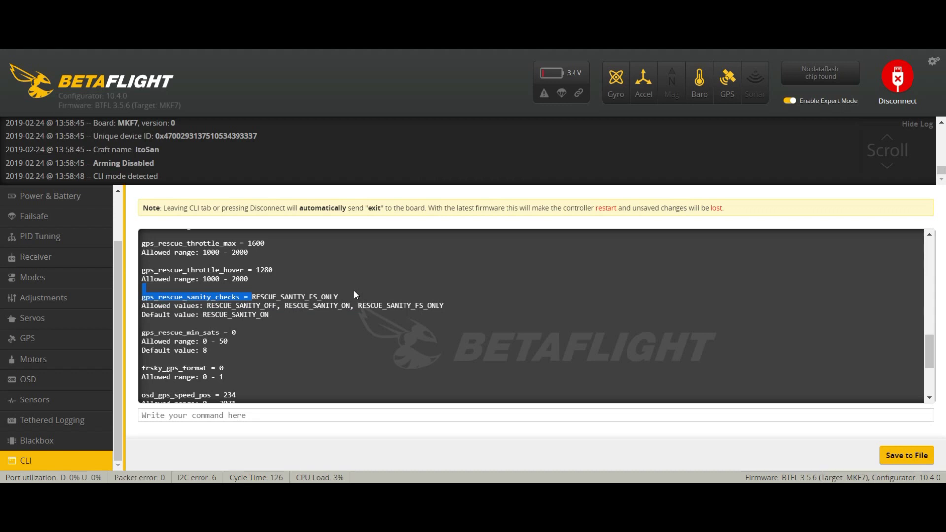
left_click(354, 291)
Copy the gps_rescue_angle line from the output and run it as a set command with the value 45
scroll(351, 375, "up", 5)
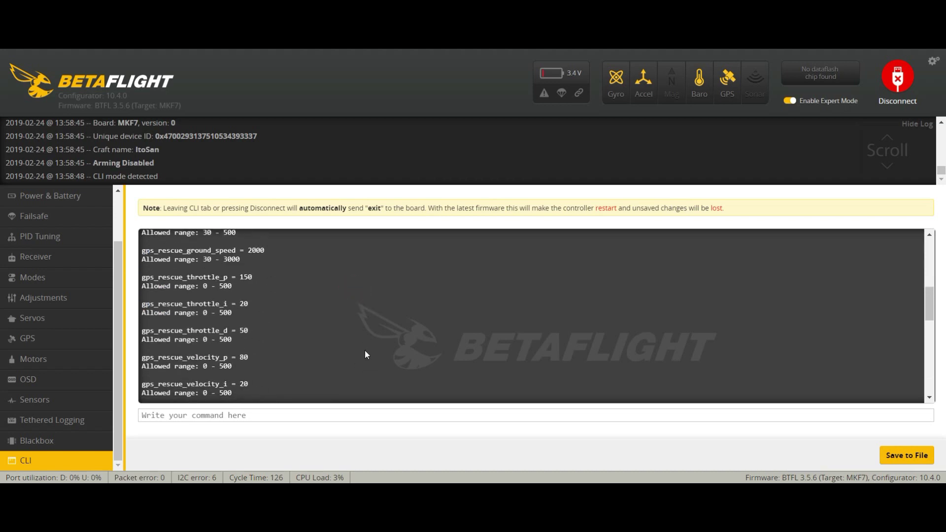
scroll(365, 350, "up", 3)
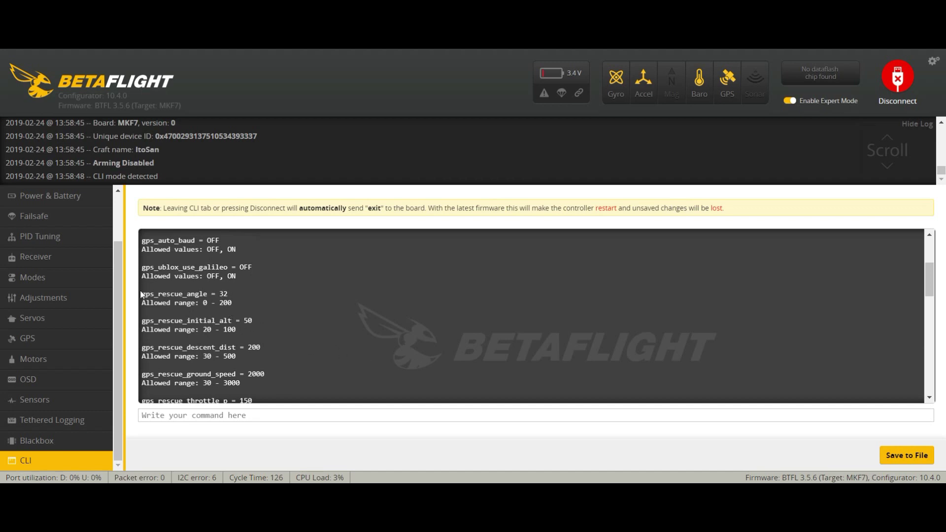
left_click_drag(142, 293, 229, 299)
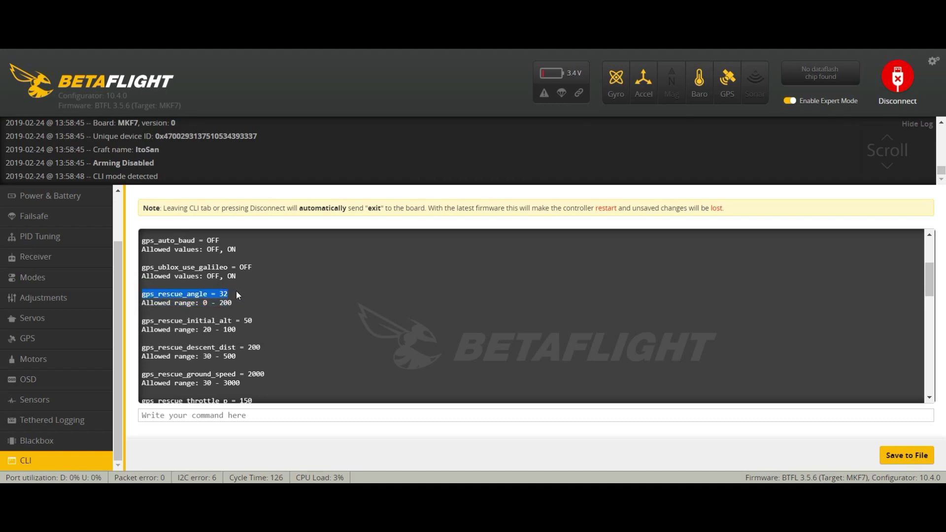
left_click(163, 415)
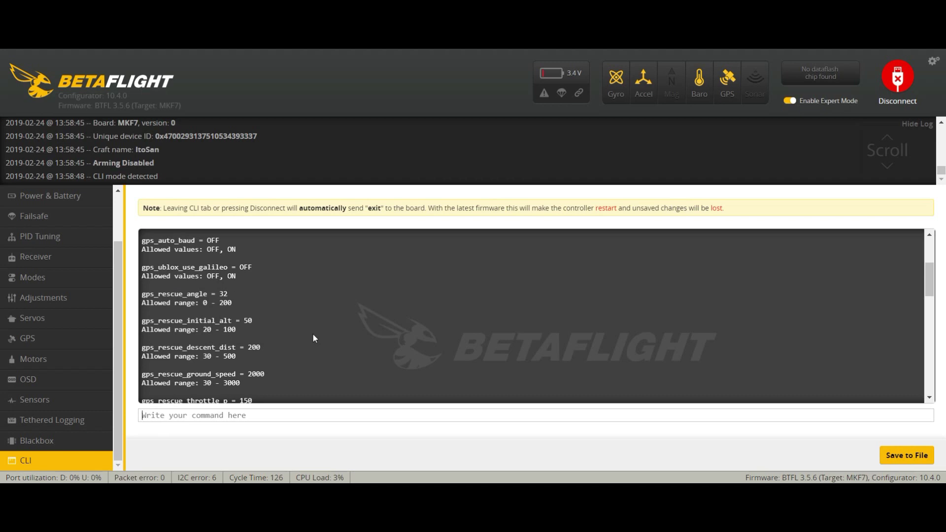
type("set")
key("ctrl+v")
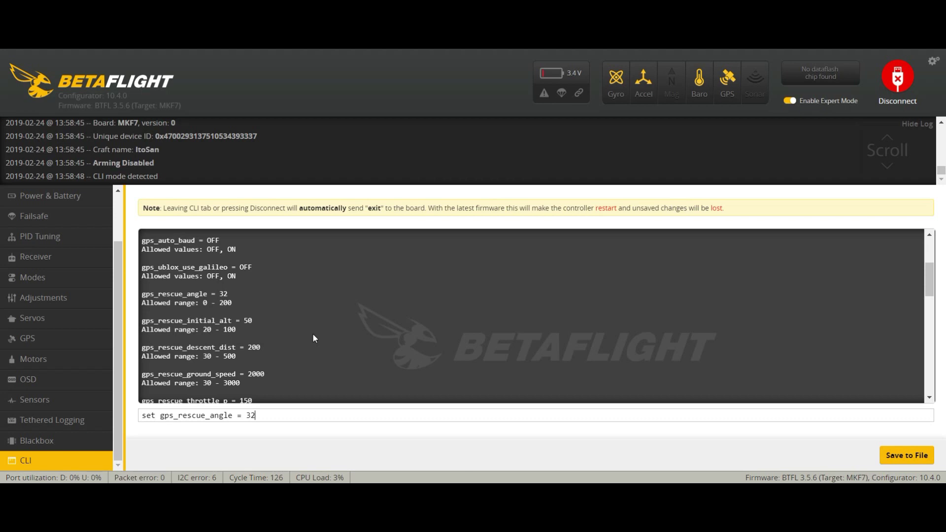
key("BackSpace")
key("BackSpace")
type("45")
key("Return")
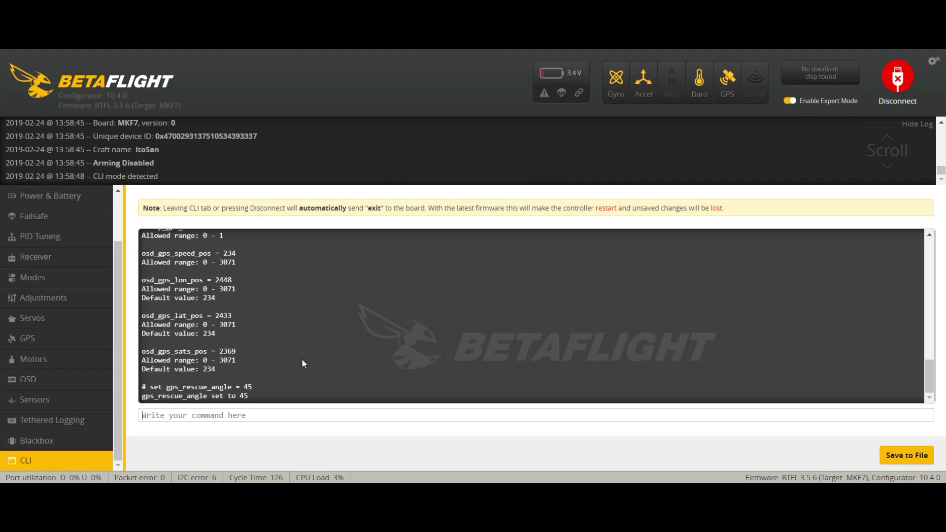
Examine the gps_rescue_initial_alt and gps_rescue_descent_dist parameters and their allowed ranges in the listing
scroll(301, 360, "up", 10)
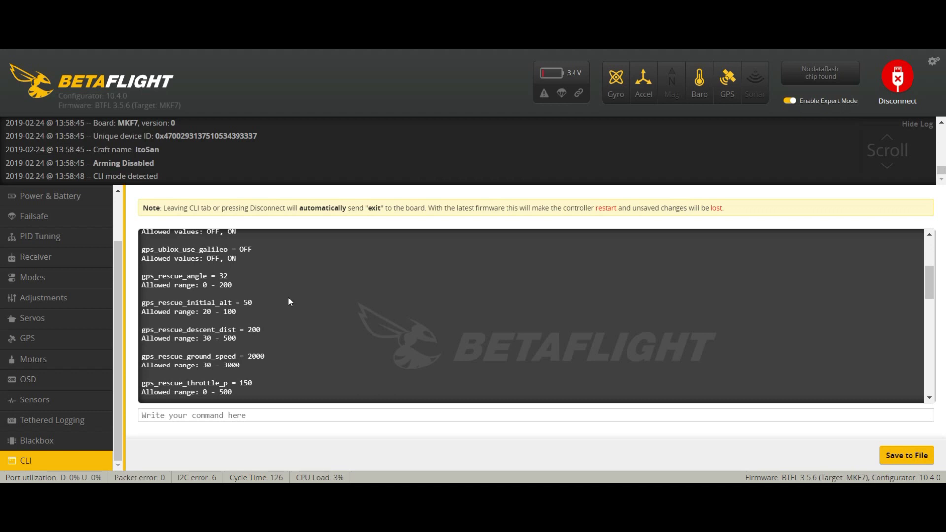
left_click_drag(142, 303, 265, 306)
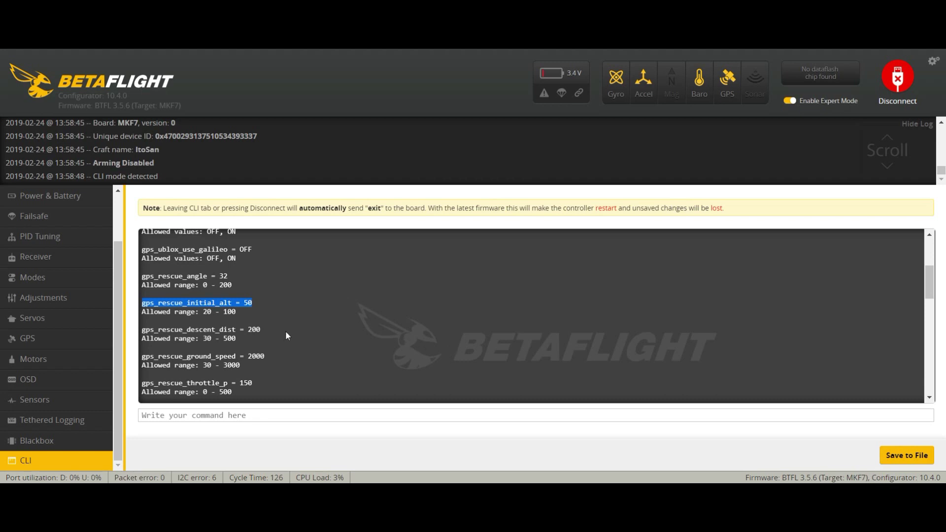
left_click(243, 327)
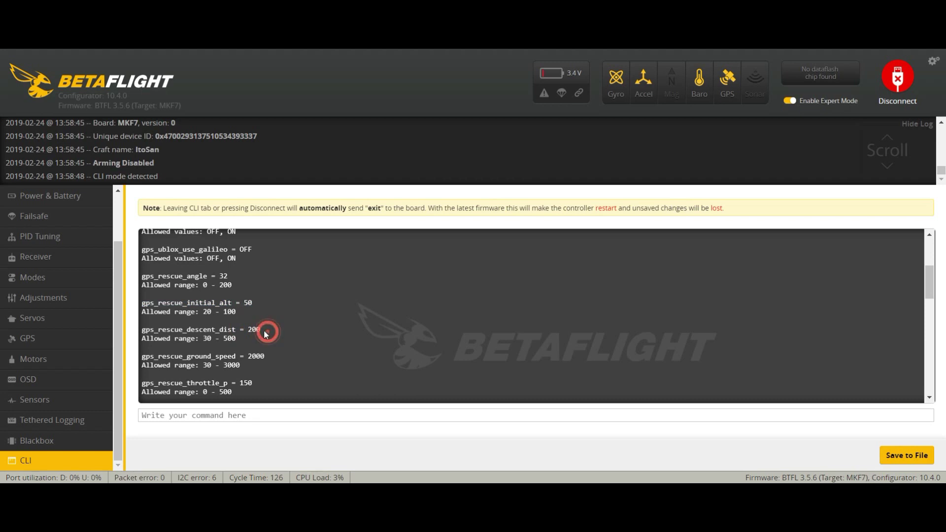
left_click_drag(263, 329, 143, 329)
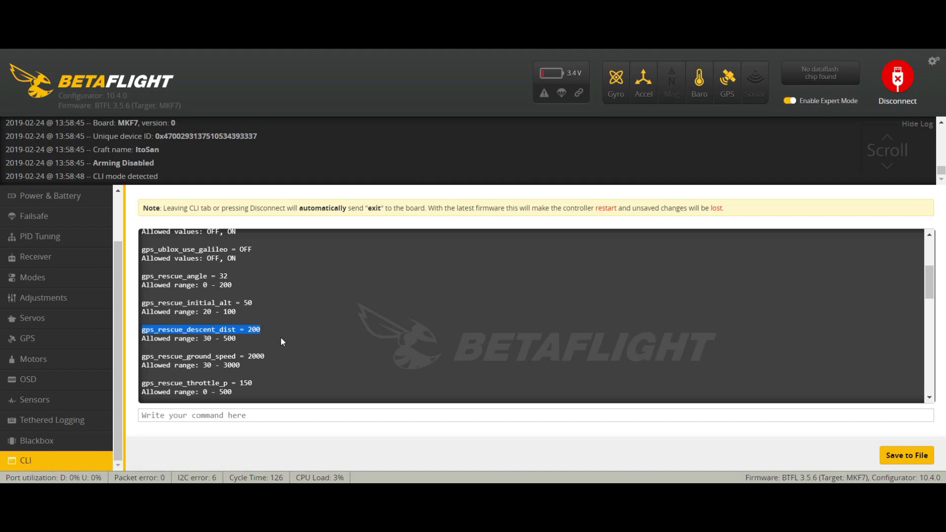
Examine gps_rescue_min_sats in the listing, comparing its current value with its default
scroll(280, 337, "down", 2)
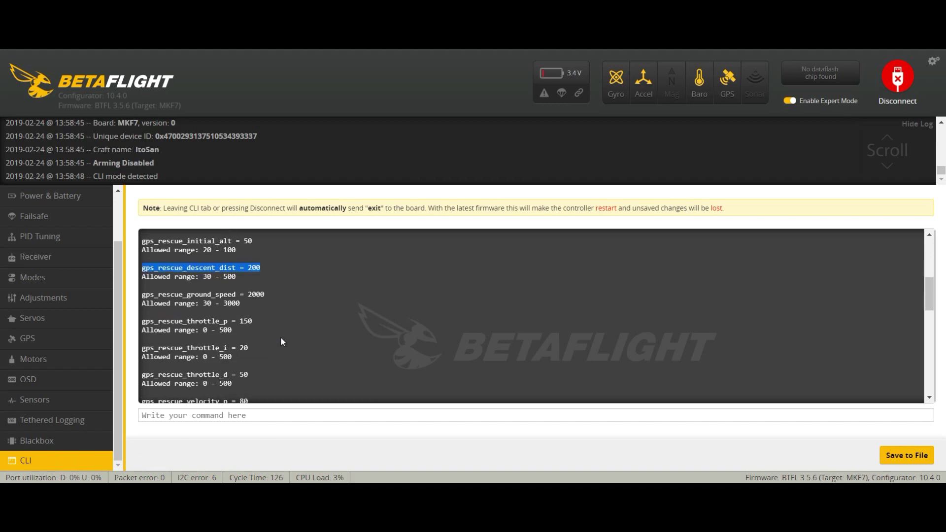
scroll(295, 339, "down", 8)
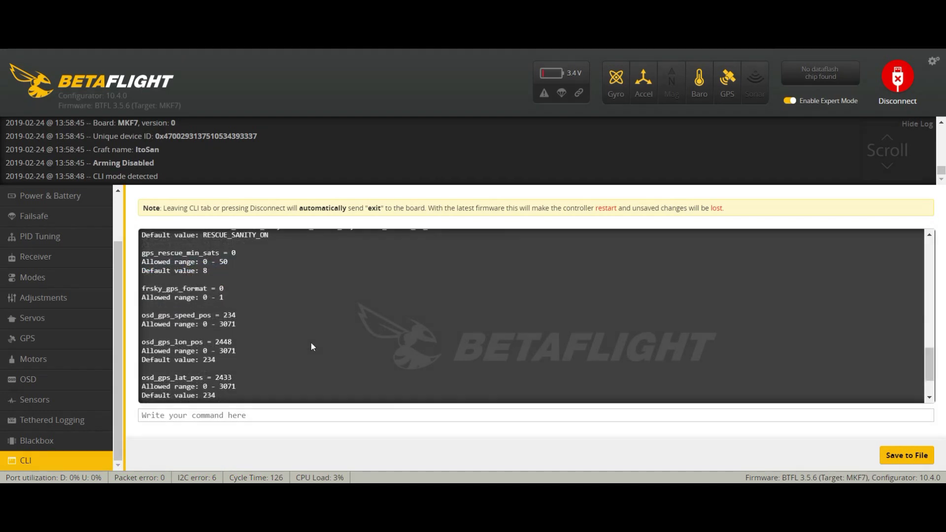
left_click_drag(171, 253, 245, 255)
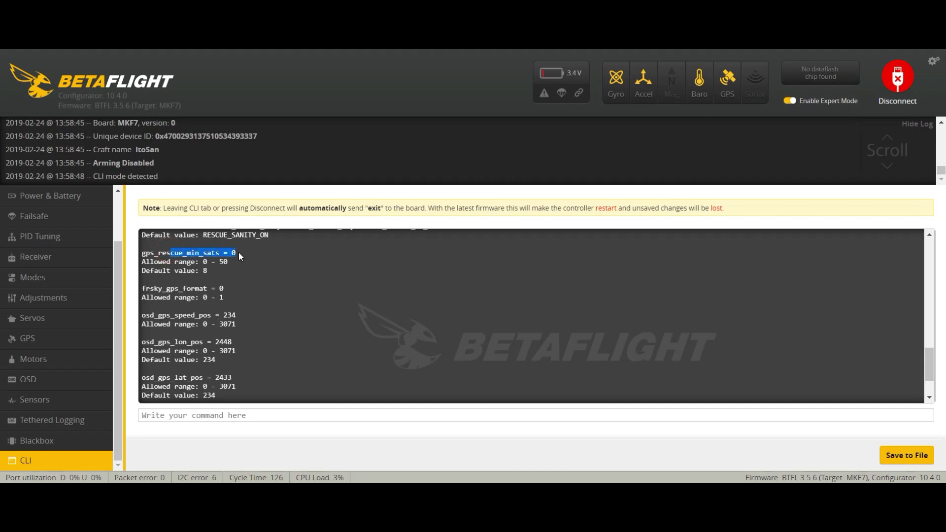
left_click_drag(205, 271, 156, 254)
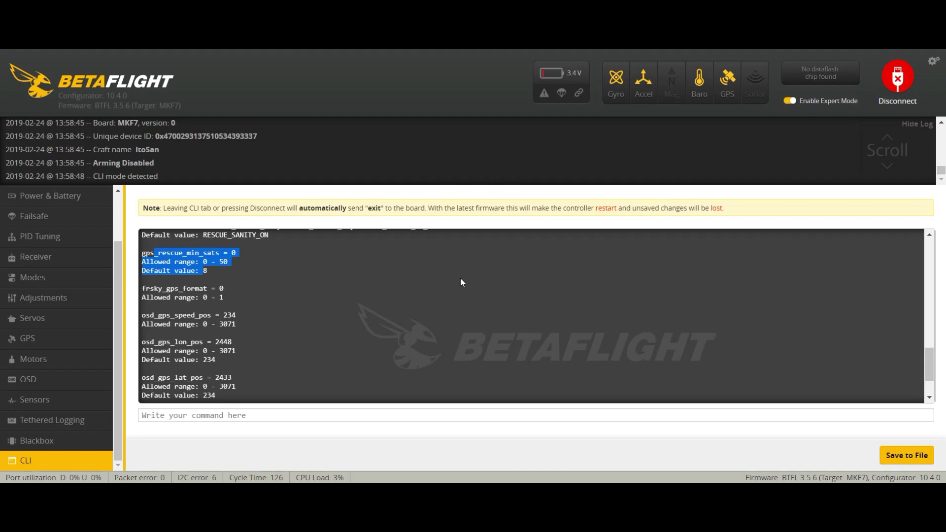
left_click(218, 268)
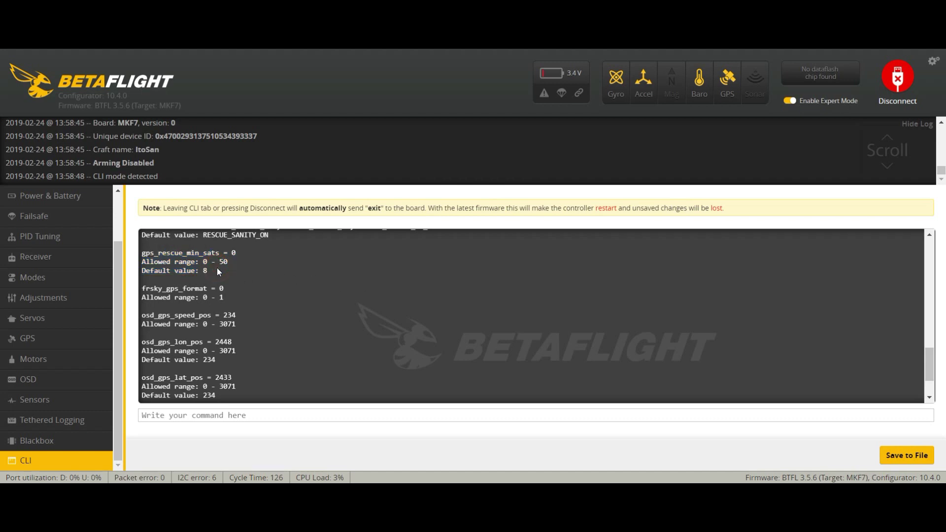
double_click(234, 253)
left_click(203, 272)
left_click(206, 271)
Run the save command to store the changed rescue angle and reboot the board
scroll(352, 344, "up", 10)
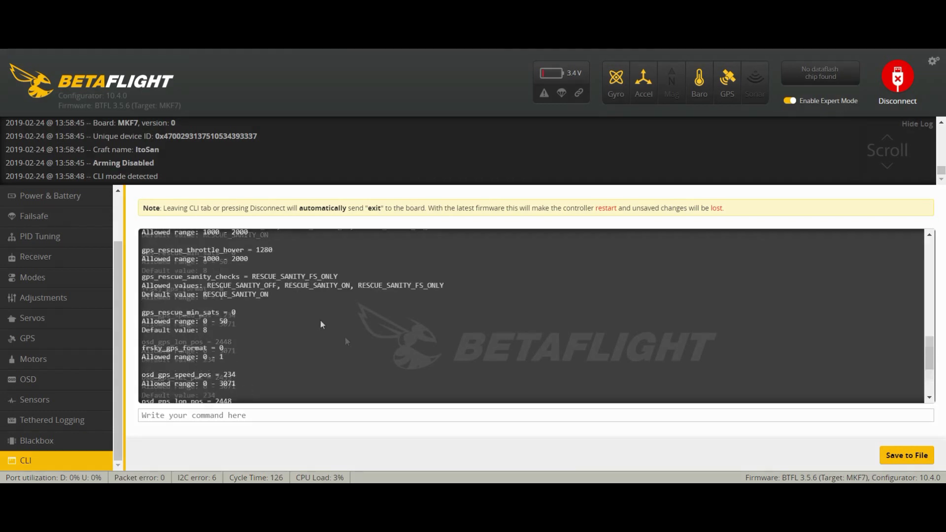
scroll(324, 320, "up", 10)
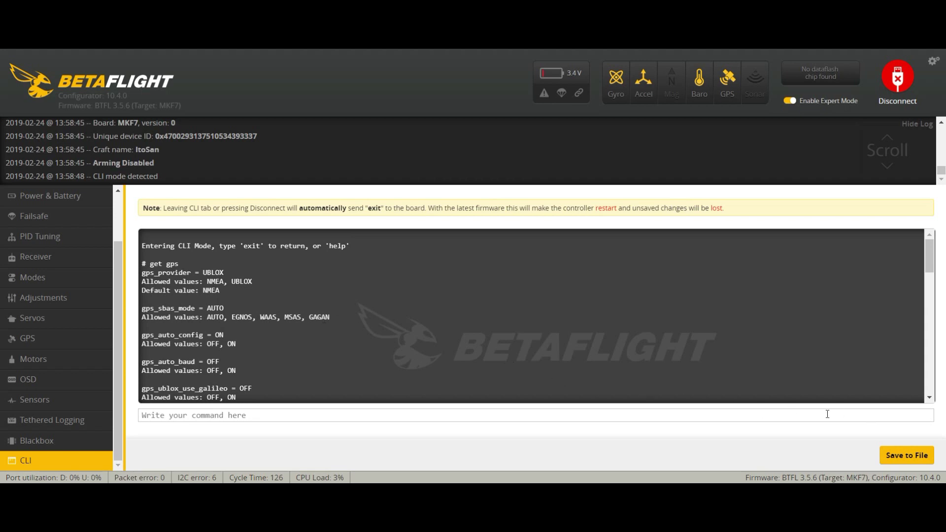
left_click(434, 417)
type("save")
key("Return")
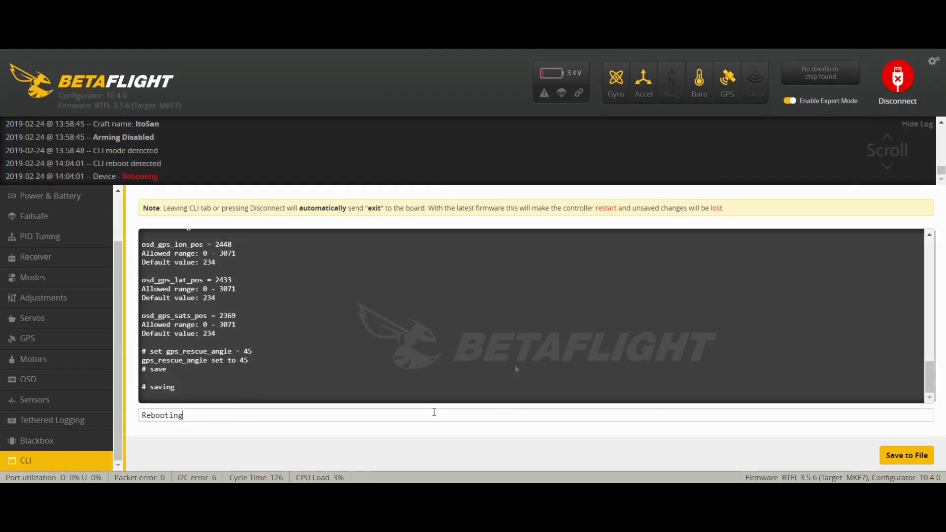